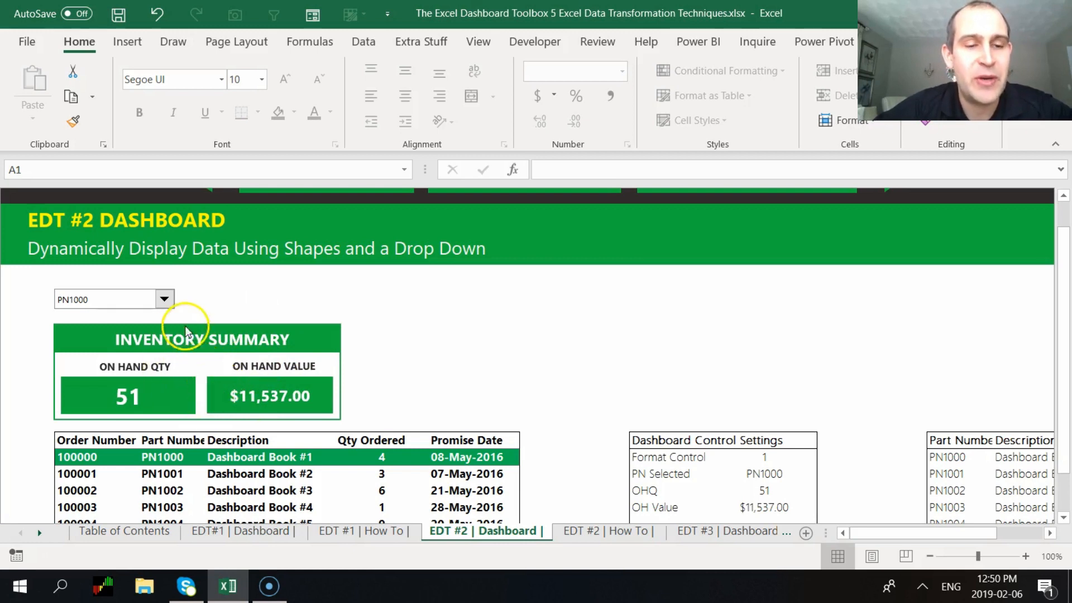
# Pick part PN1003 from the EDT #2 Dashboard's part drop-down list
pyautogui.click(165, 302)
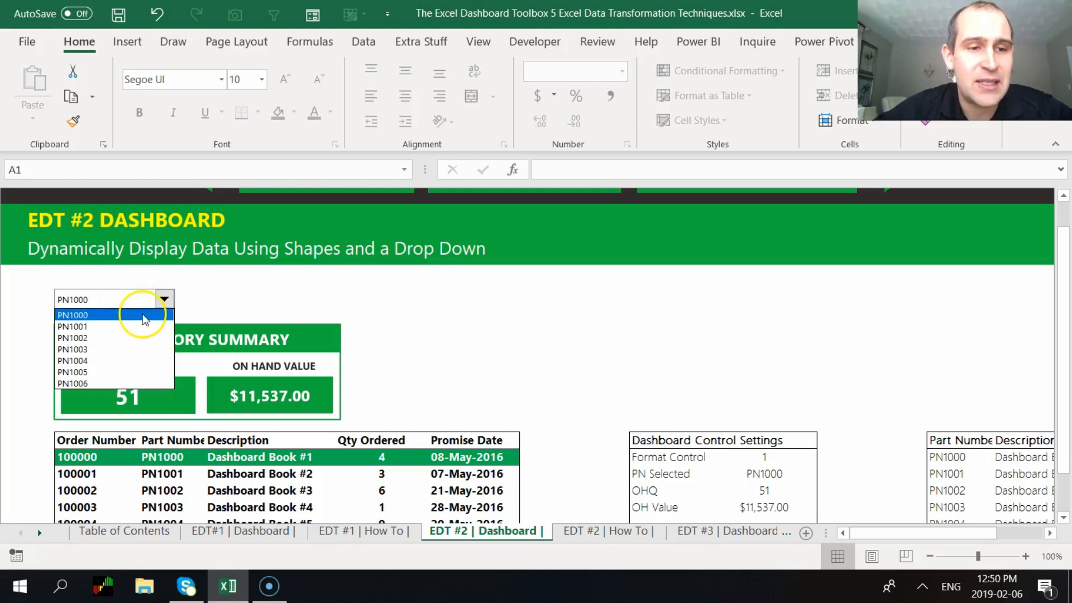
pyautogui.click(167, 302)
pyautogui.click(170, 303)
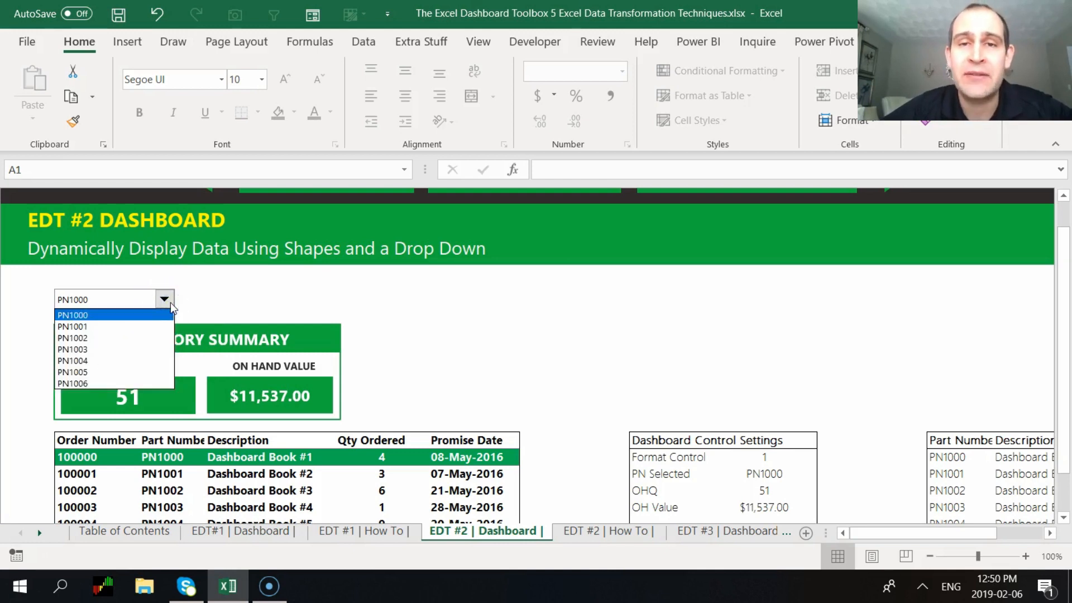
pyautogui.click(128, 348)
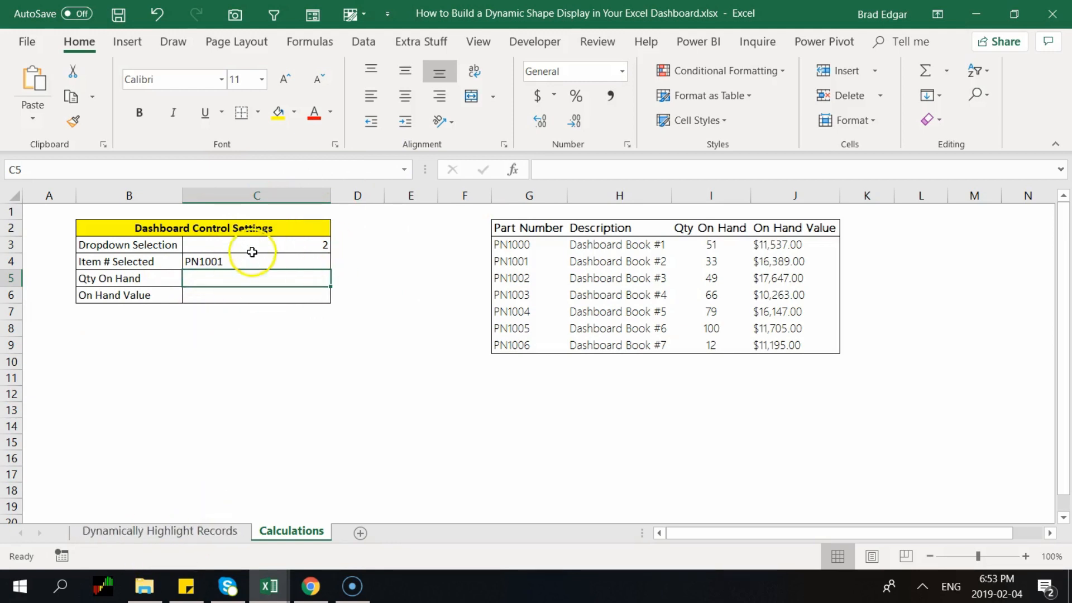
# Choose PN1002 in the Dynamically Highlight Records combo box, then select Calculations cell C5
pyautogui.click(317, 249)
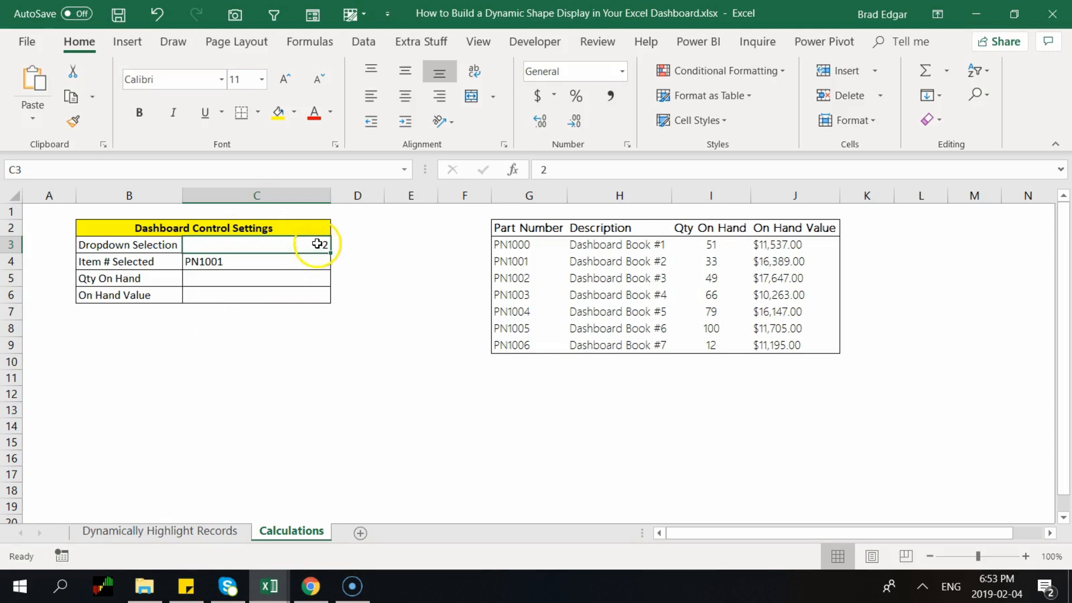
pyautogui.click(299, 261)
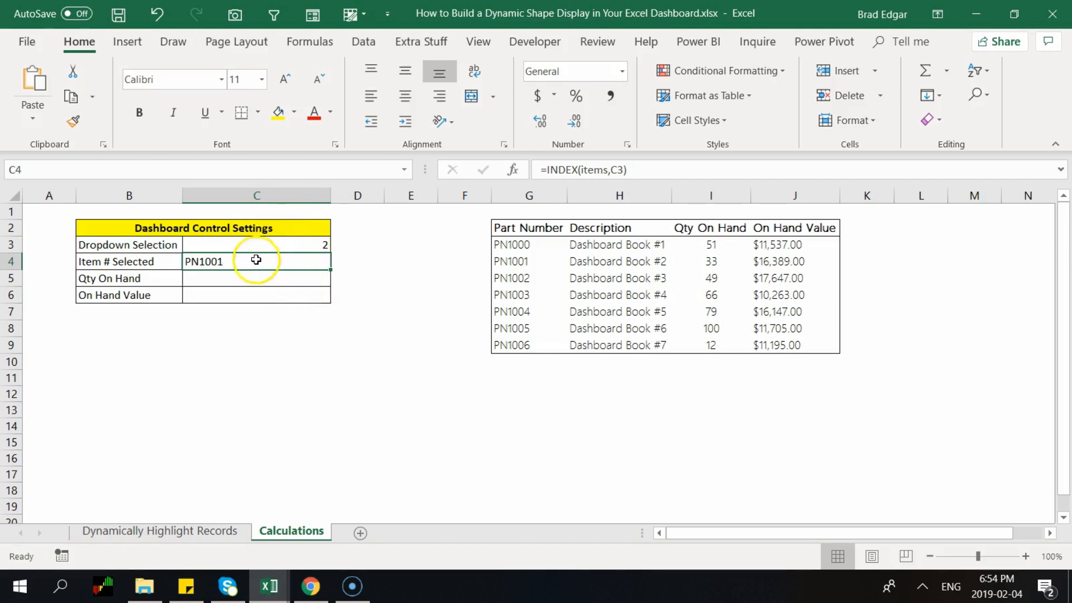
pyautogui.click(222, 531)
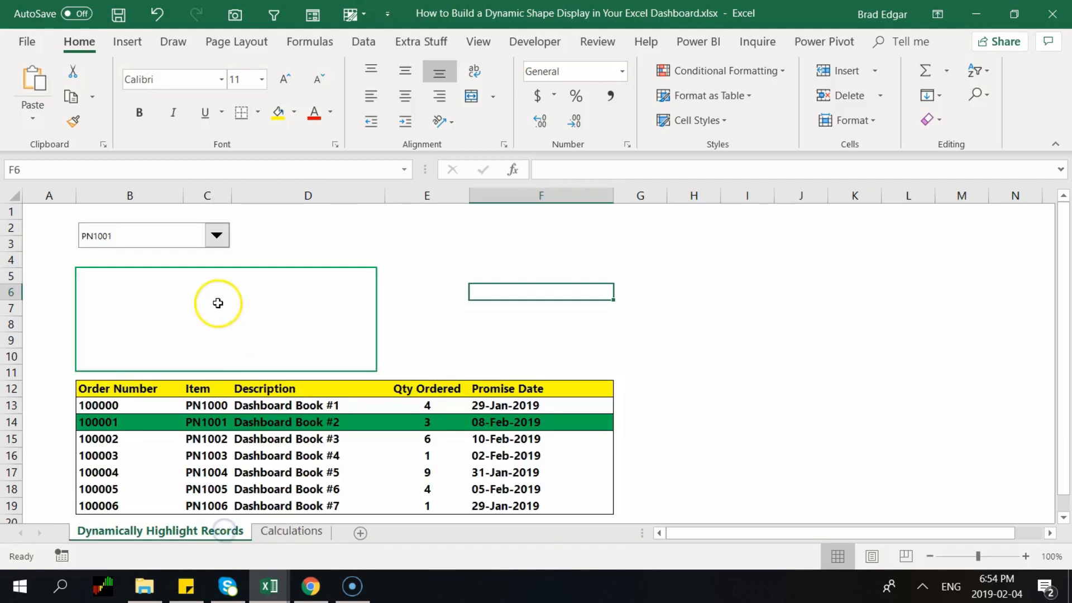
pyautogui.click(216, 235)
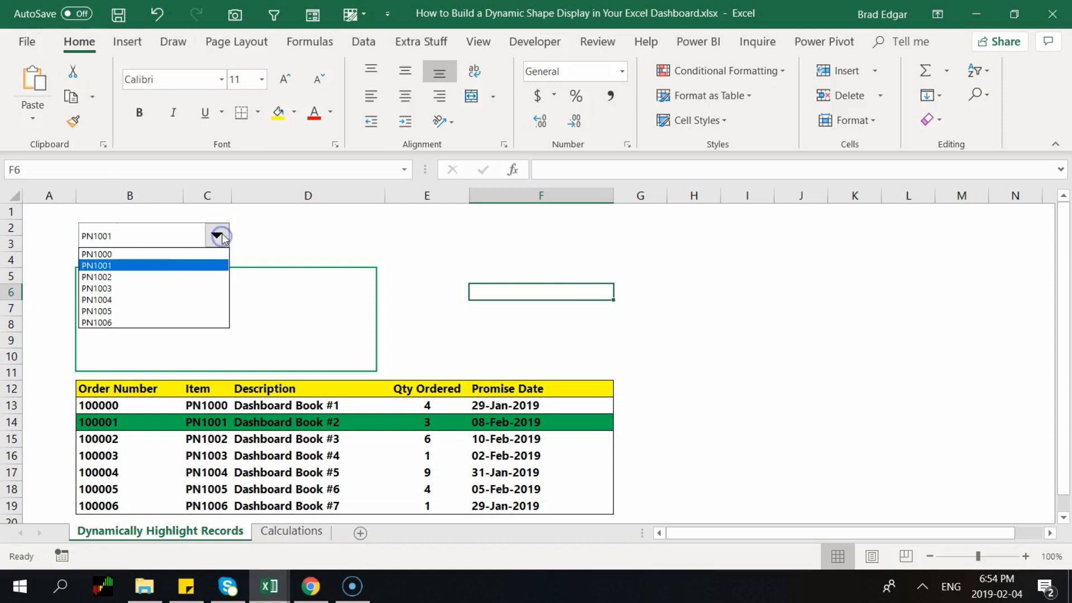
pyautogui.click(156, 277)
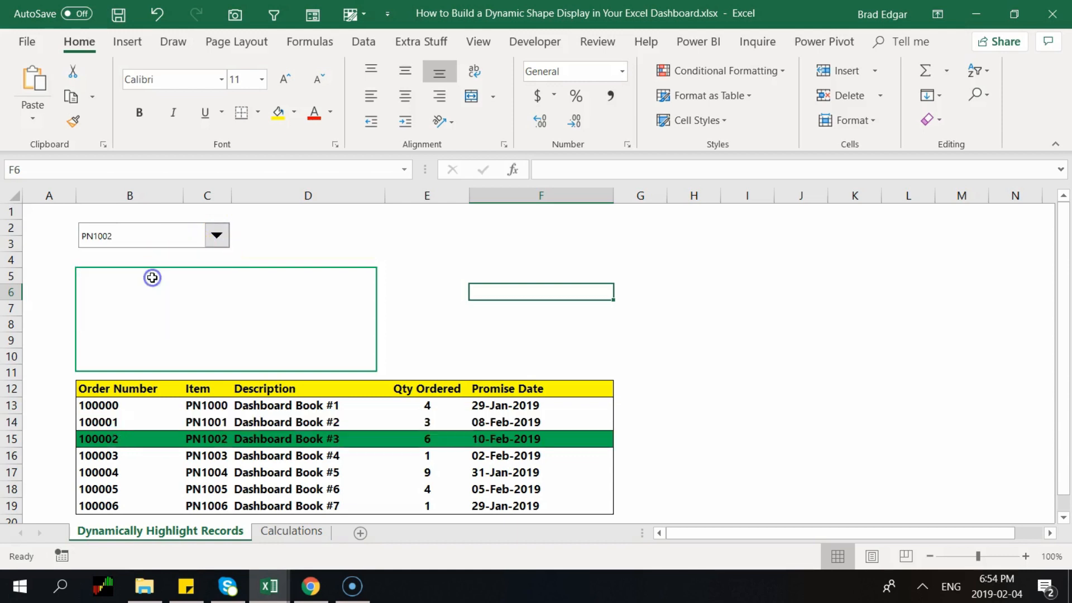
pyautogui.click(266, 535)
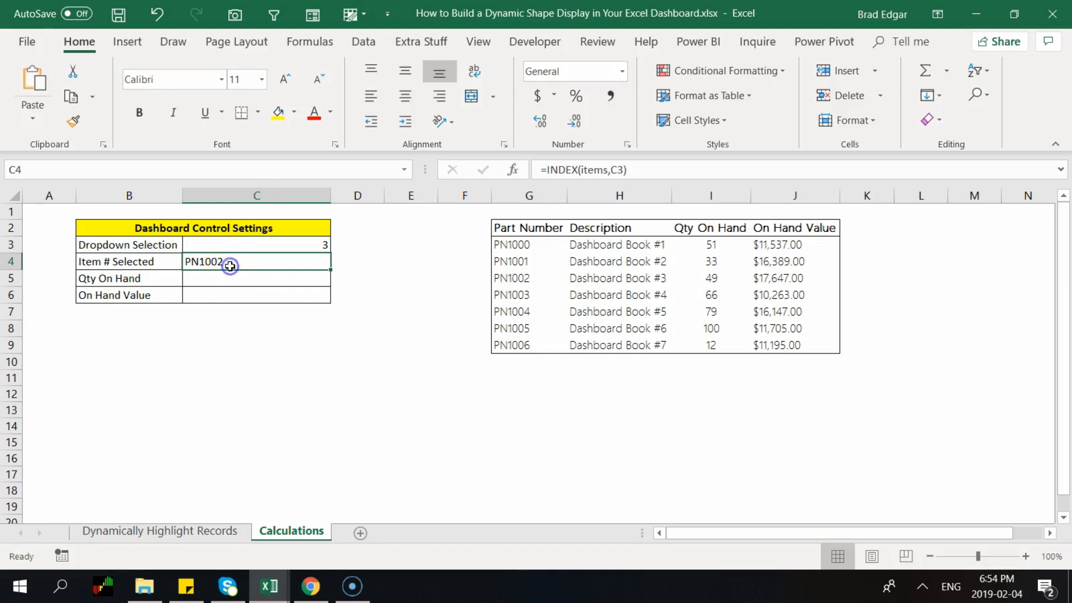
pyautogui.click(249, 279)
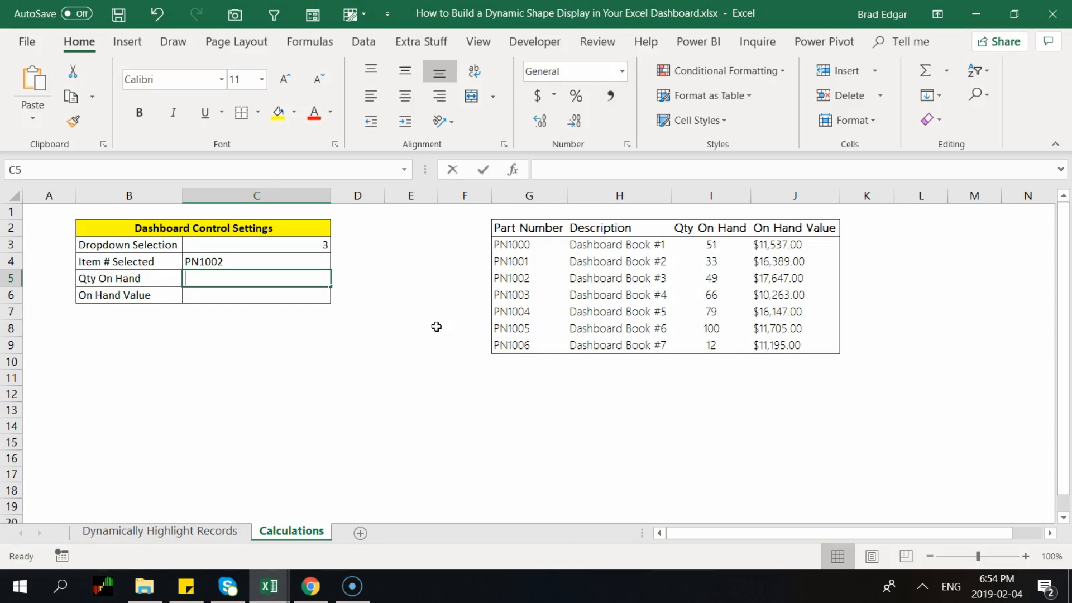
# Enter =VLOOKUP($C$4,$G:$I,3,FALSE) in Qty On Hand cell C5, returning 49 for PN1002
pyautogui.write('=')
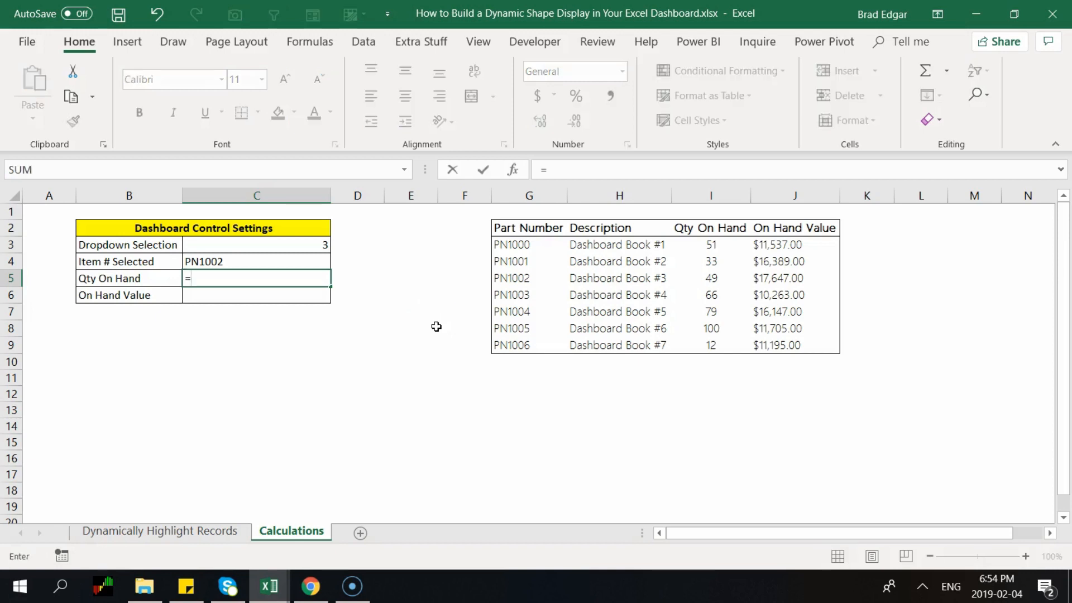
pyautogui.write('vlookup')
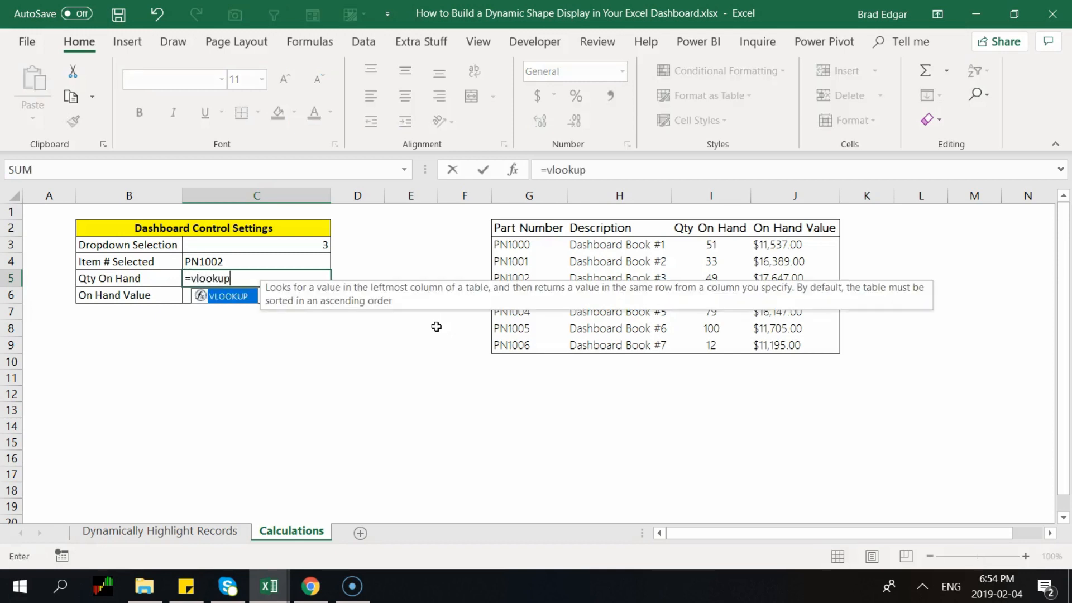
pyautogui.write('(')
pyautogui.click(233, 258)
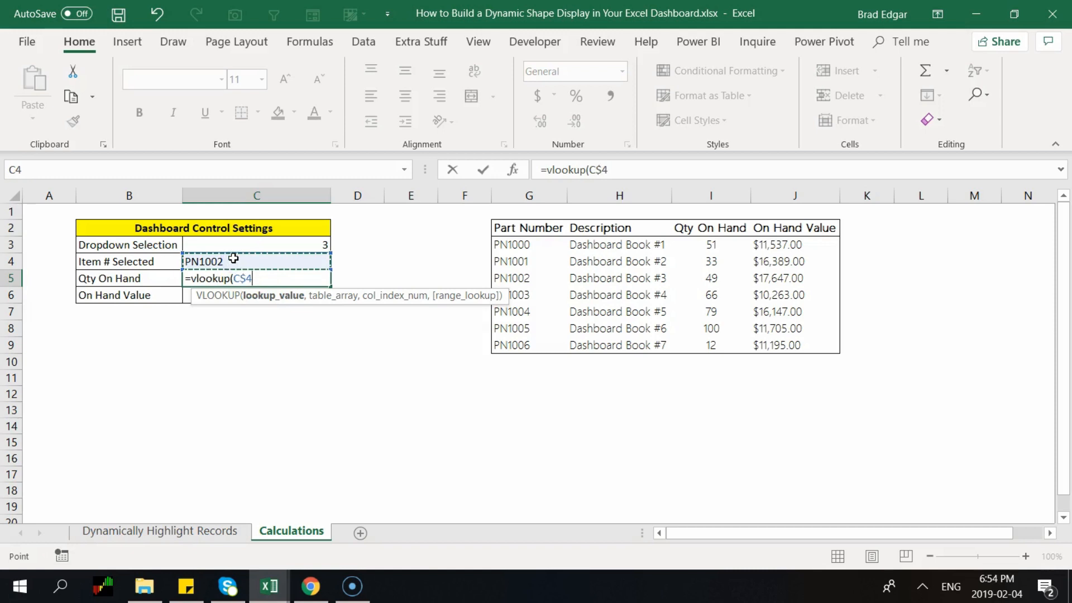
pyautogui.press('F4')
pyautogui.press('F4')
pyautogui.write(',')
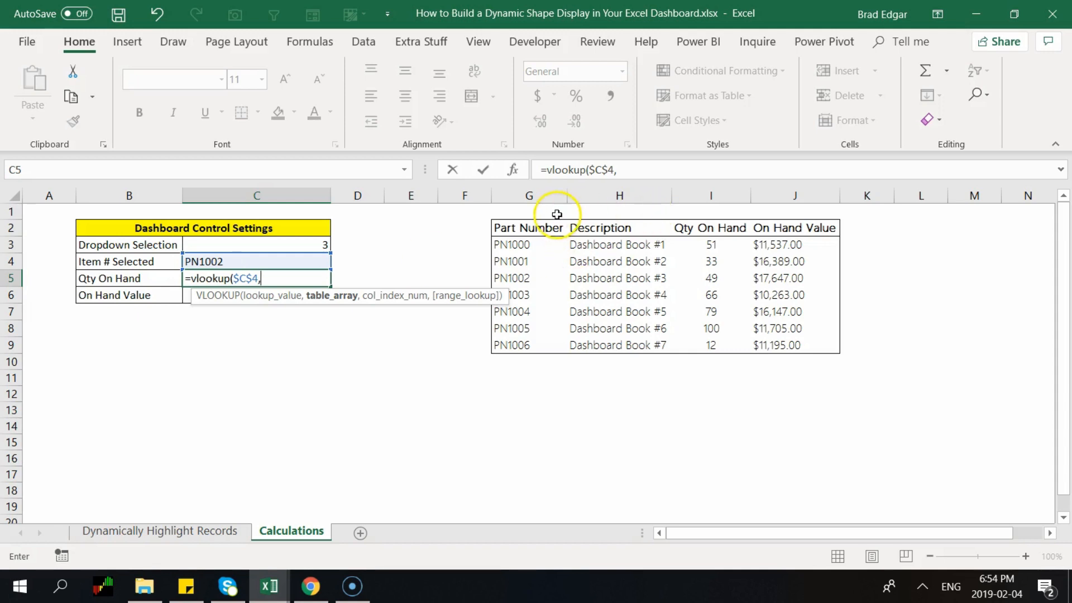
pyautogui.click(552, 194)
pyautogui.moveTo(552, 195); pyautogui.dragTo(715, 196)
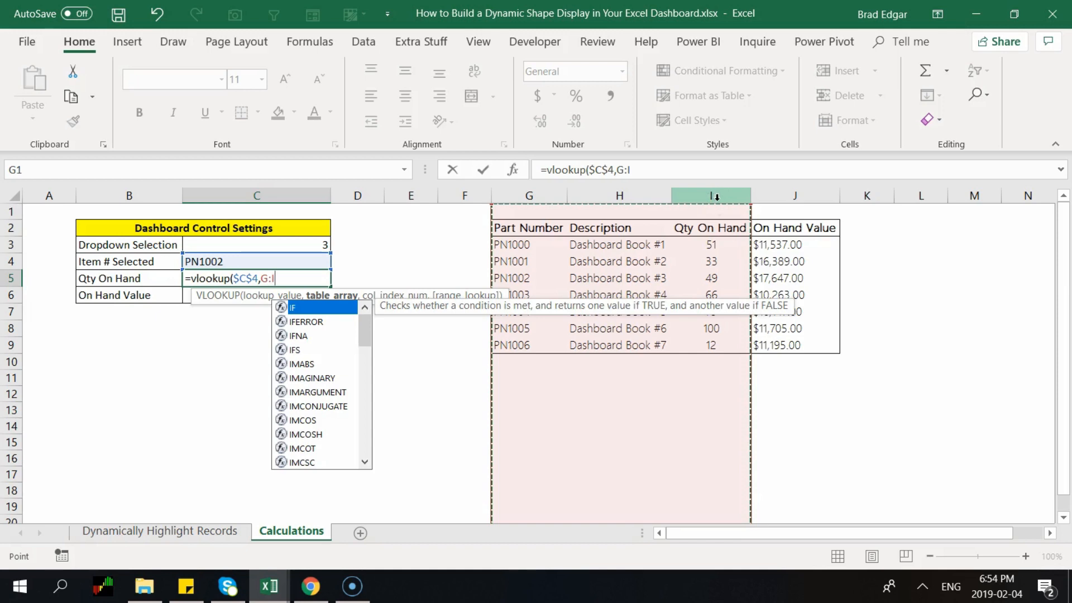
pyautogui.press('F4')
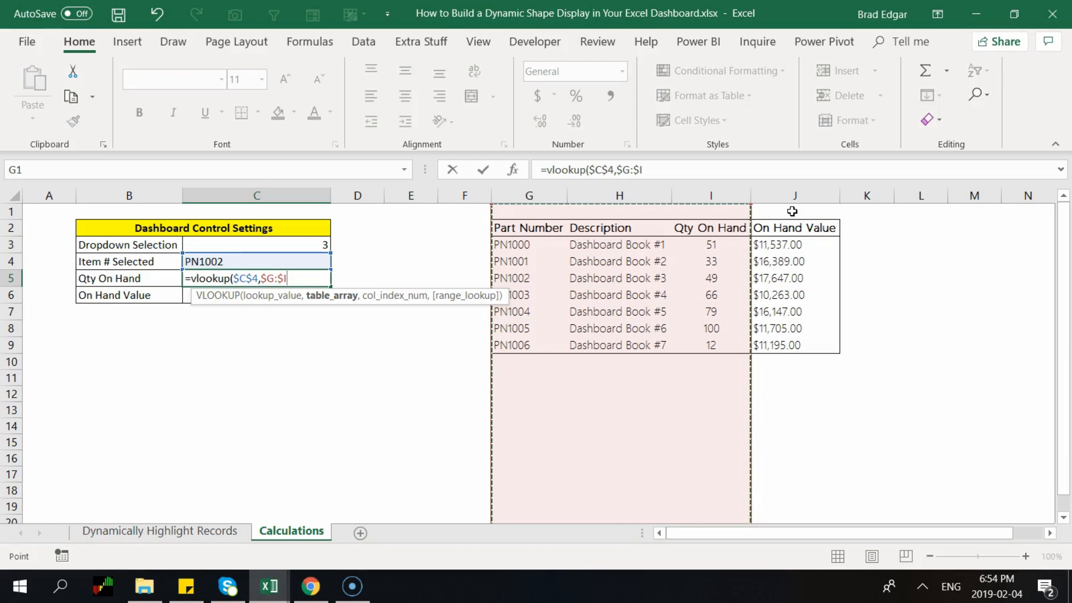
pyautogui.write(',')
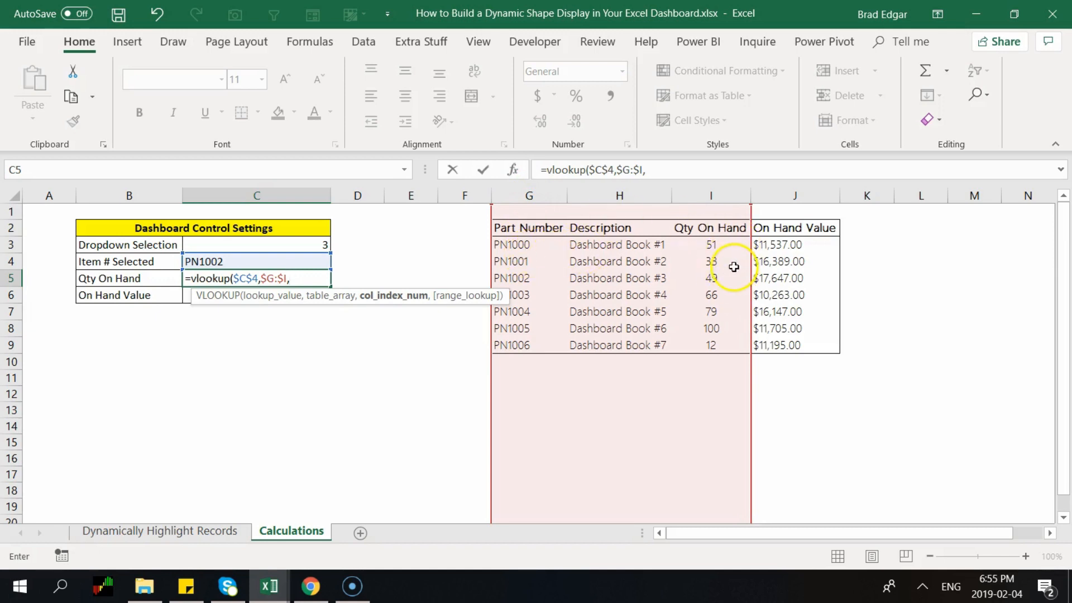
pyautogui.click(662, 174)
pyautogui.write('3')
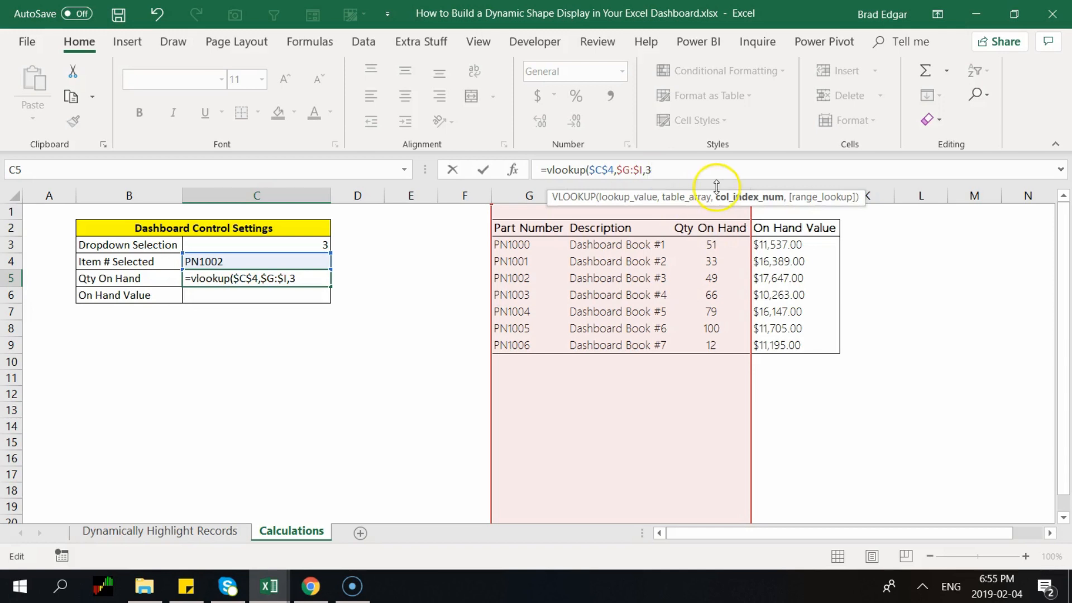
pyautogui.write(',false')
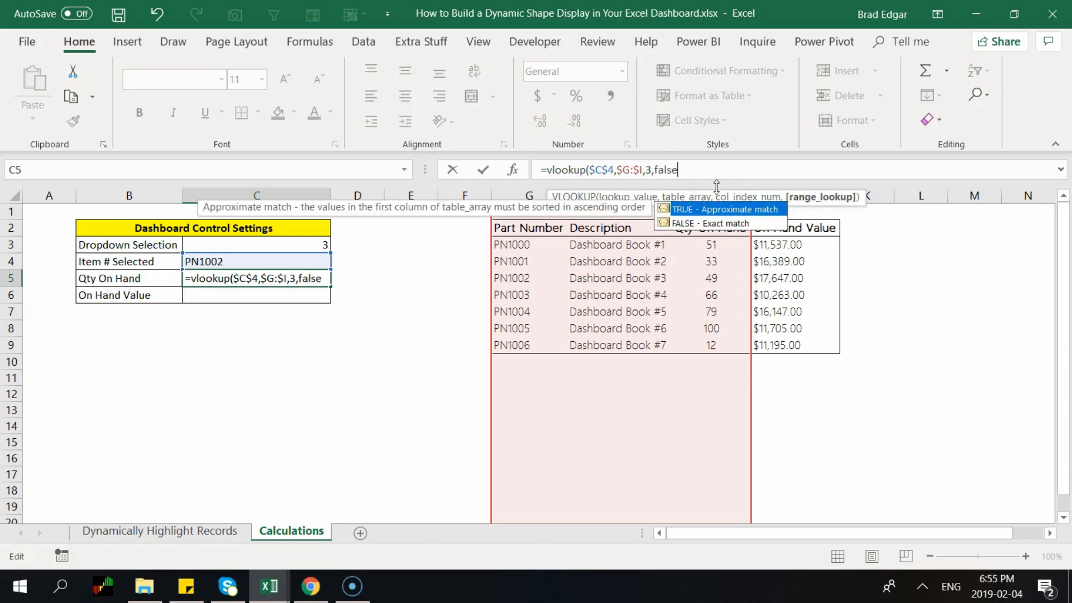
pyautogui.write(')')
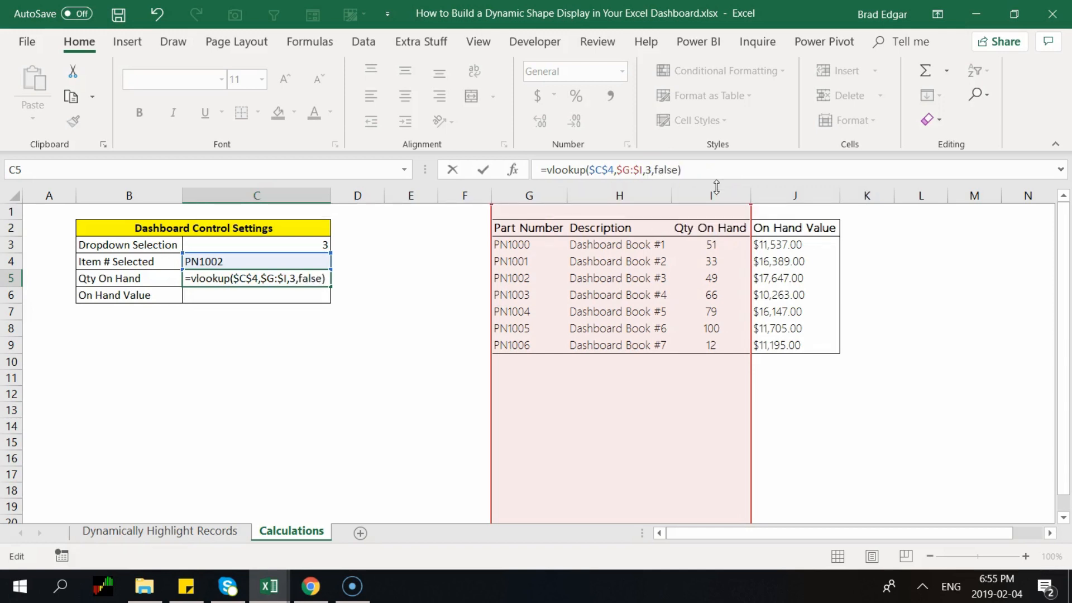
pyautogui.press('Return')
pyautogui.click(299, 276)
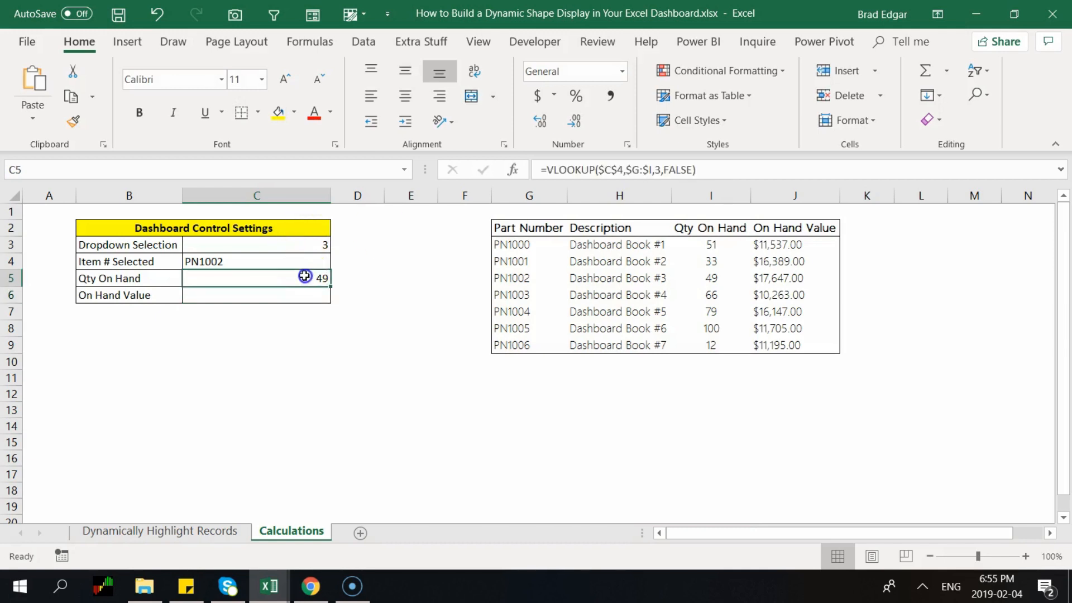
# Center the Qty On Hand result and copy the C5 lookup formula into C6
pyautogui.click(407, 96)
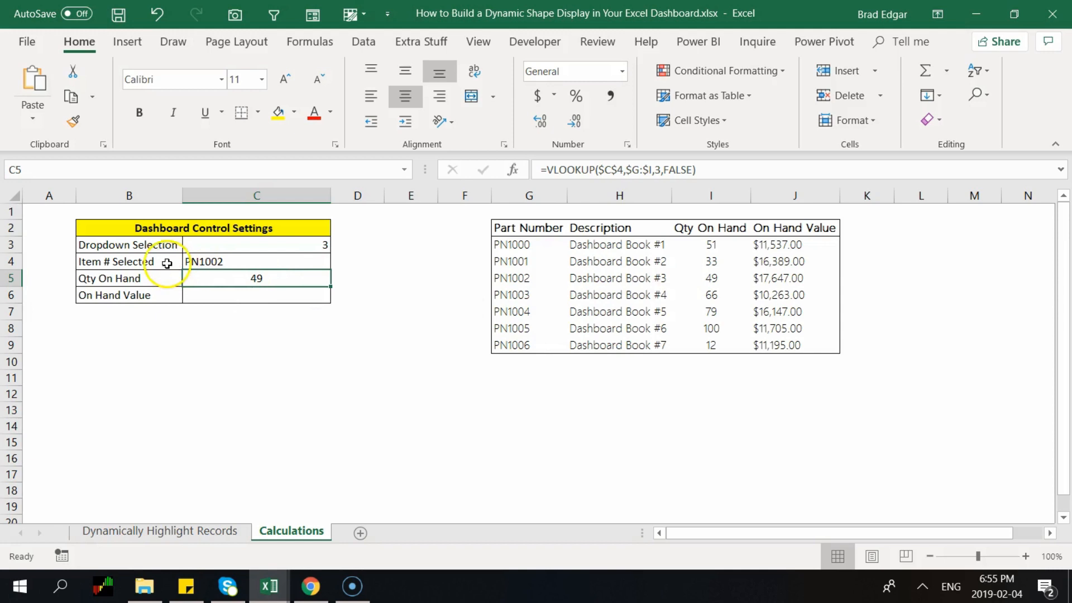
pyautogui.click(518, 277)
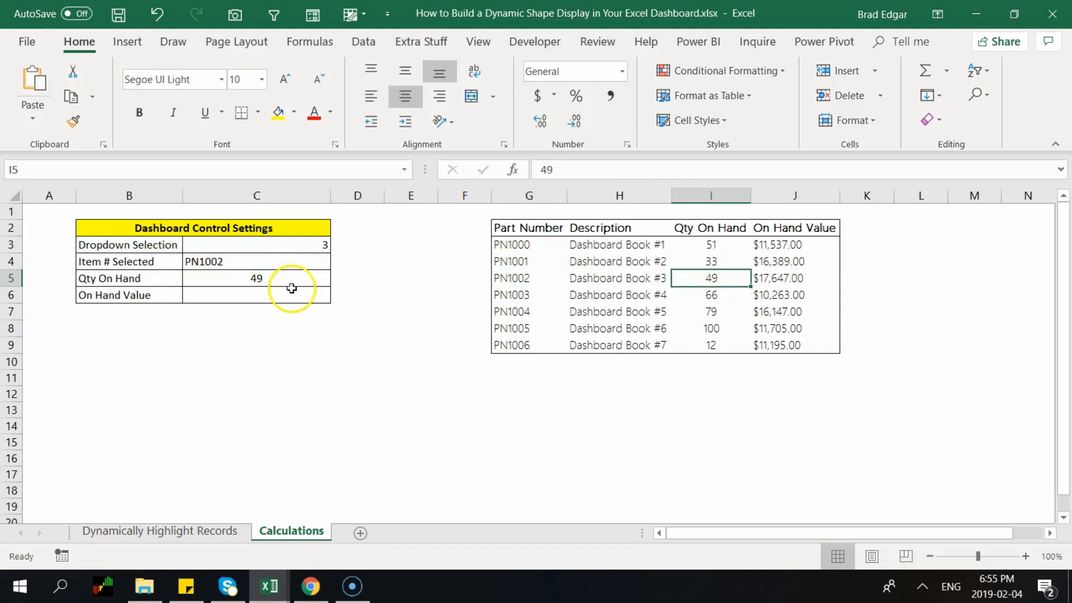
pyautogui.click(271, 296)
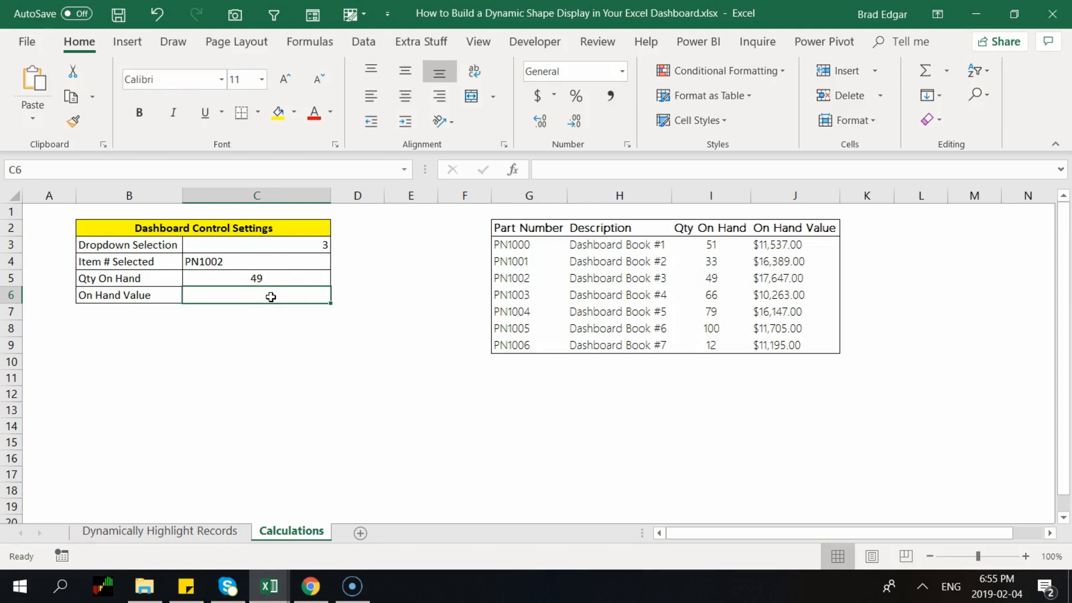
pyautogui.click(258, 282)
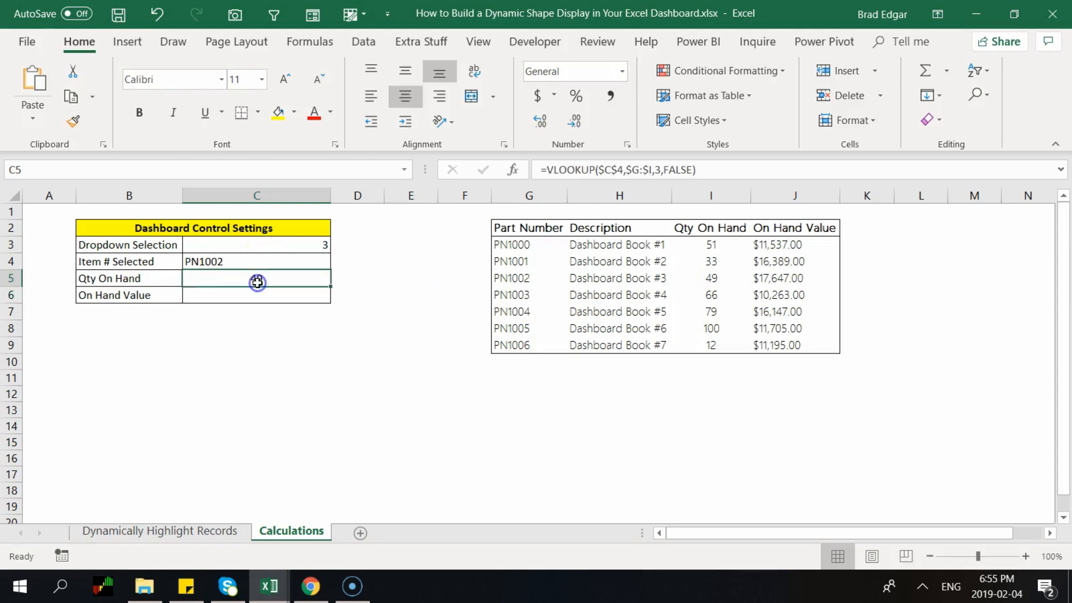
pyautogui.hotkey('ctrl', 'c')
pyautogui.click(289, 297)
pyautogui.hotkey('ctrl', 'v')
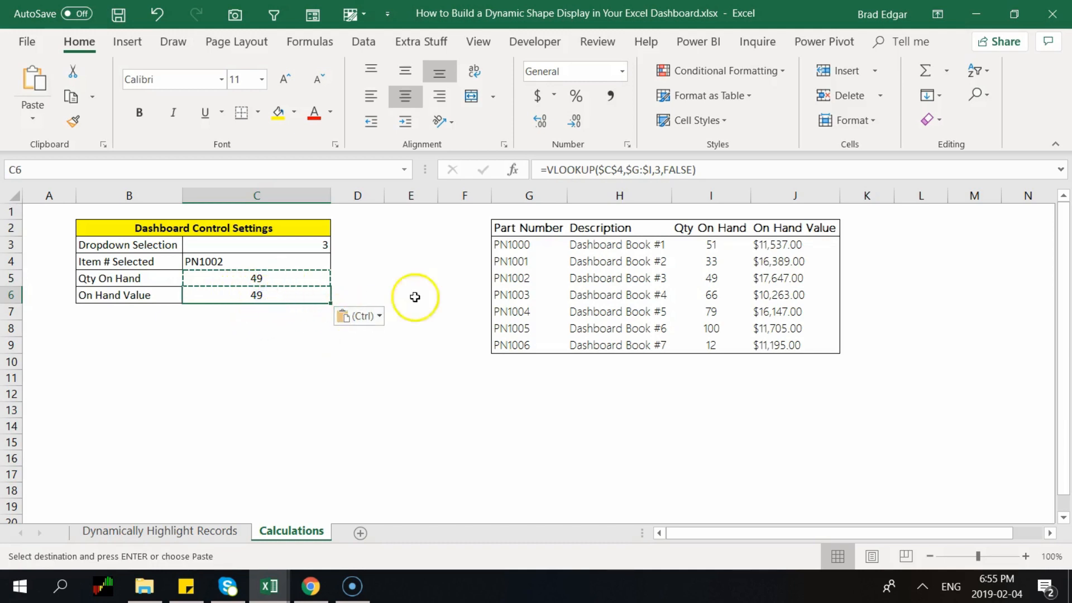
# Edit C6 to =VLOOKUP($C$4,$G:$J,4,FALSE), giving 17647 for PN1002
pyautogui.click(660, 169)
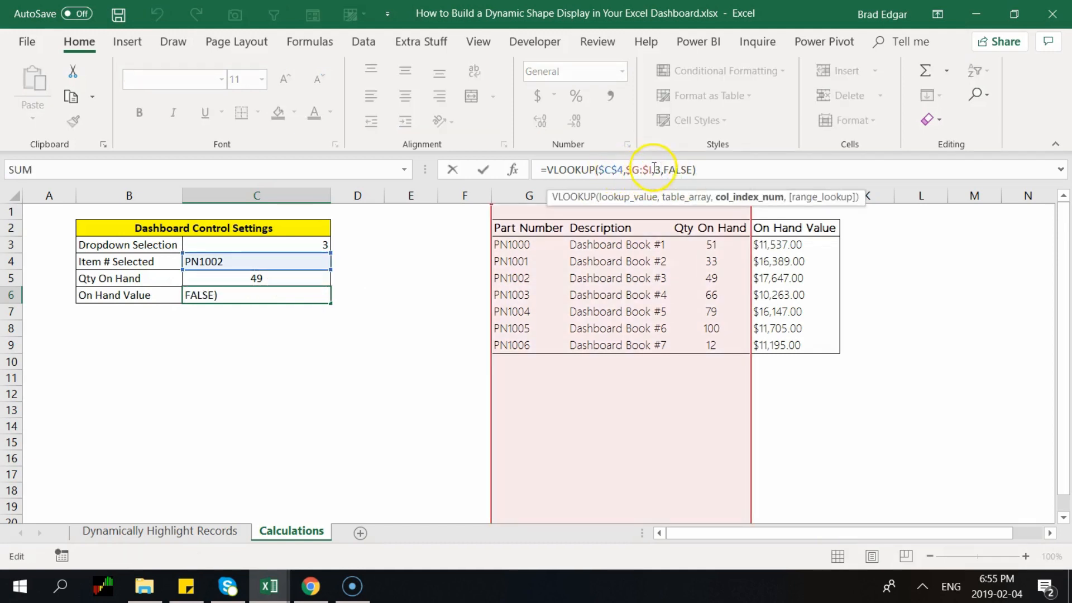
pyautogui.moveTo(846, 206); pyautogui.dragTo(919, 445)
pyautogui.click(652, 169)
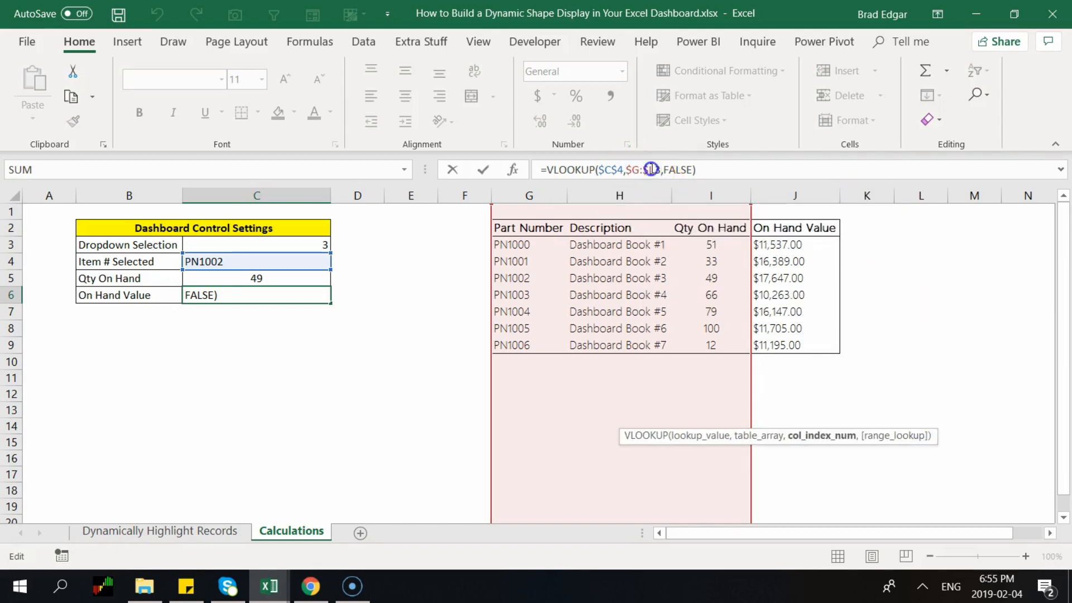
pyautogui.press('BackSpace')
pyautogui.write('J')
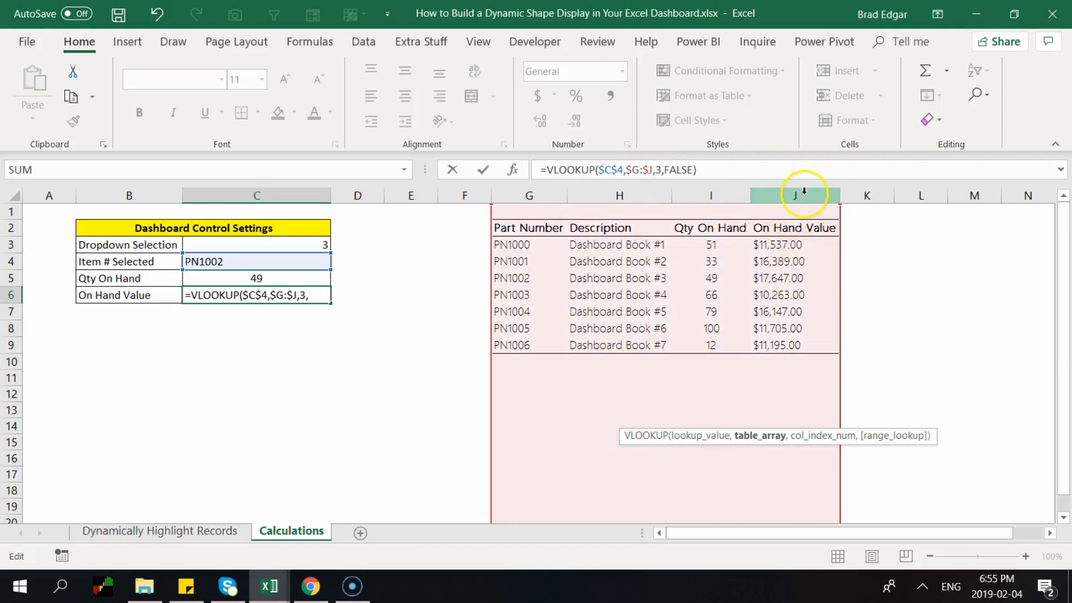
pyautogui.click(661, 172)
pyautogui.press('BackSpace')
pyautogui.write('4')
pyautogui.press('Return')
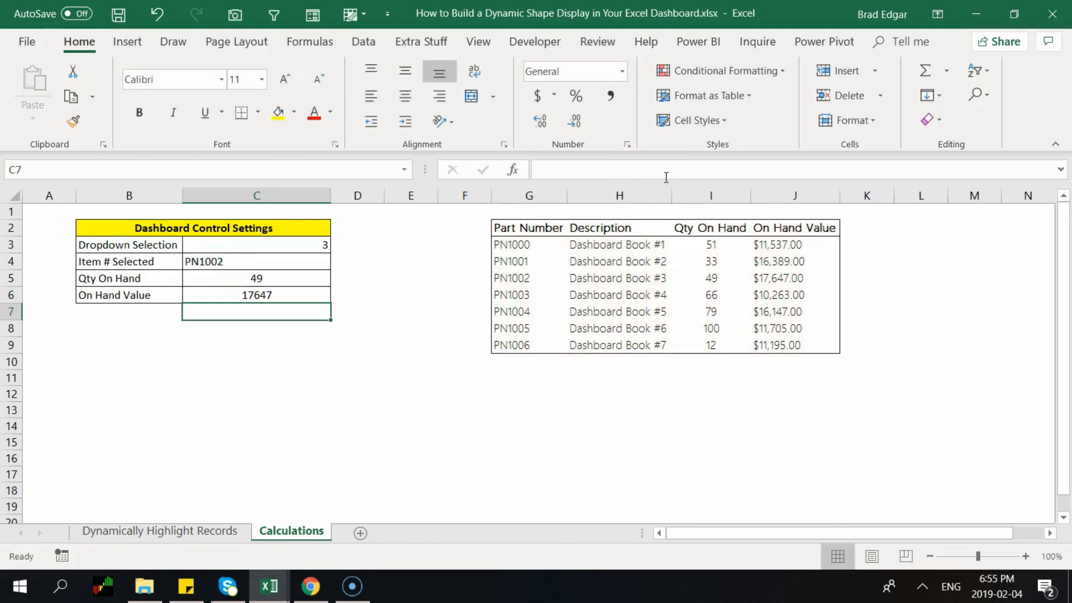
# Format the On Hand Value cell C6 as Currency so it shows $17,647.00
pyautogui.click(282, 295)
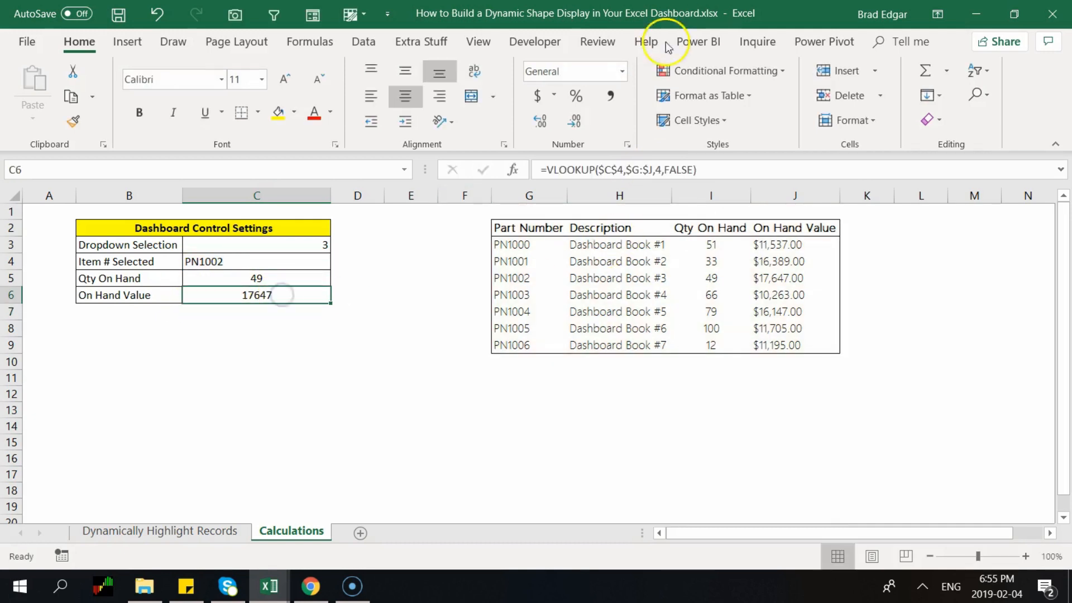
pyautogui.click(622, 71)
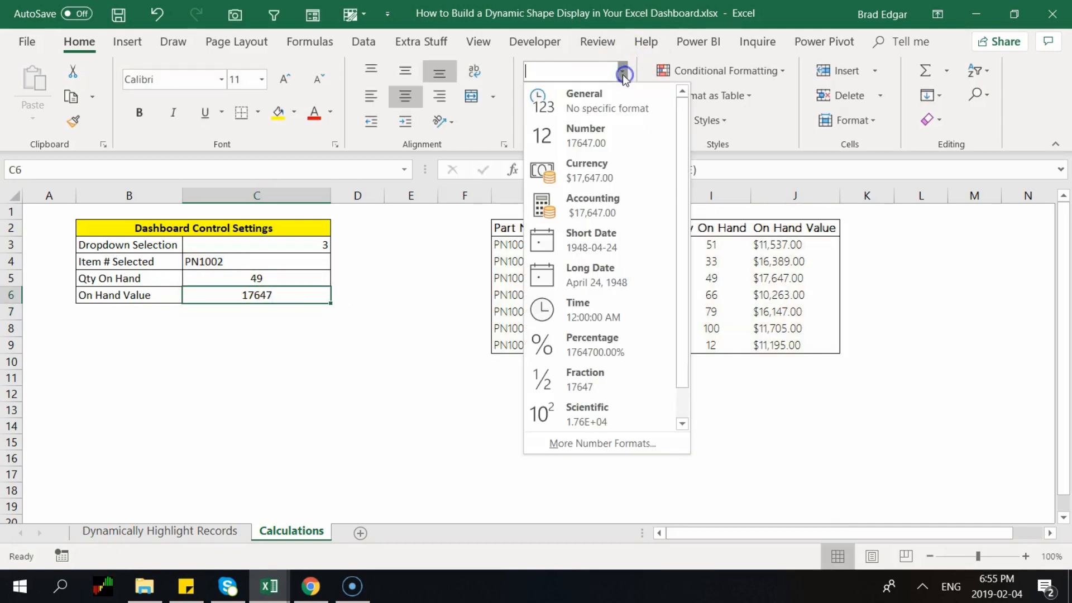
pyautogui.click(615, 184)
pyautogui.click(282, 359)
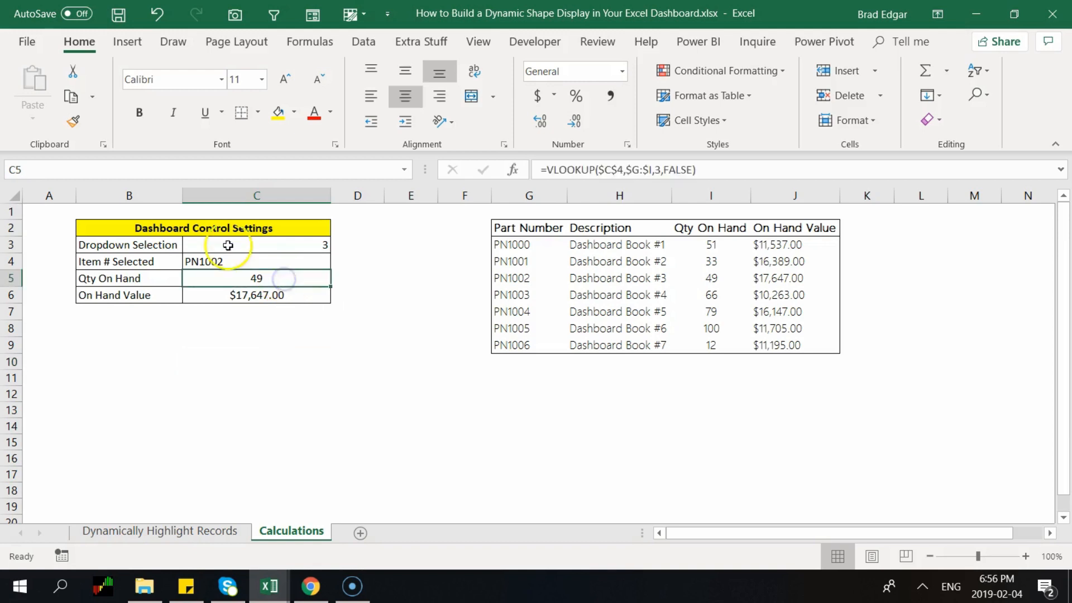
pyautogui.click(56, 169)
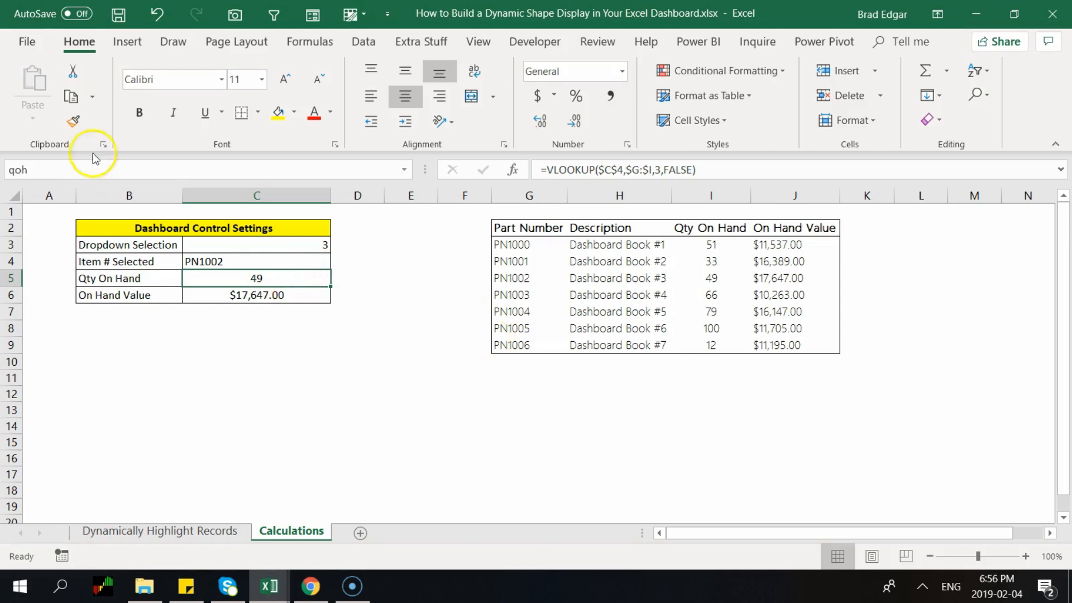
# Confirm the qoh name on C5 and begin naming the On Hand Value cell C6
pyautogui.click(45, 169)
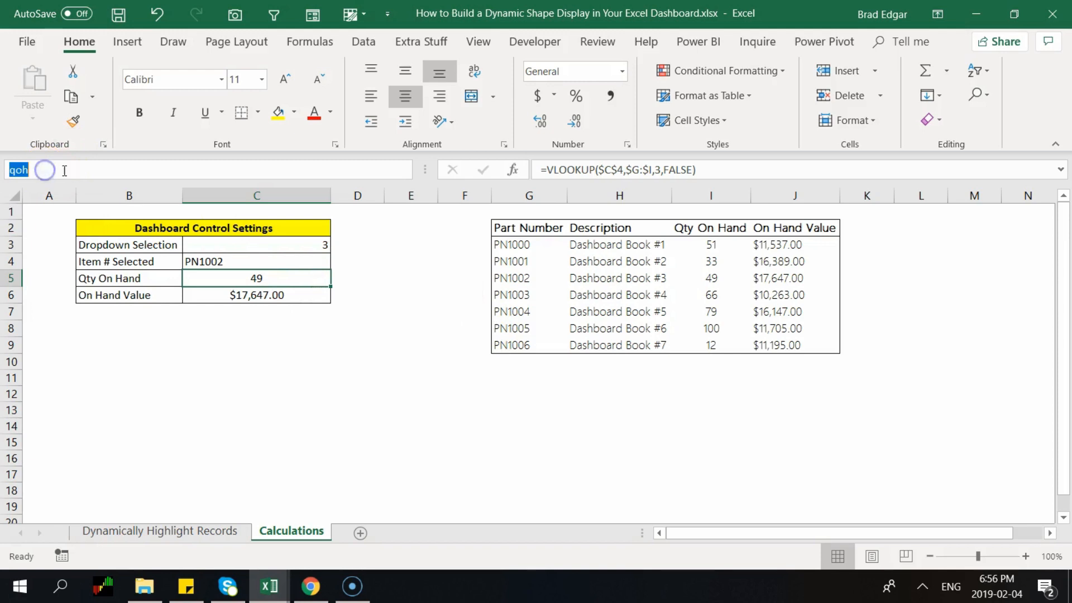
pyautogui.click(304, 300)
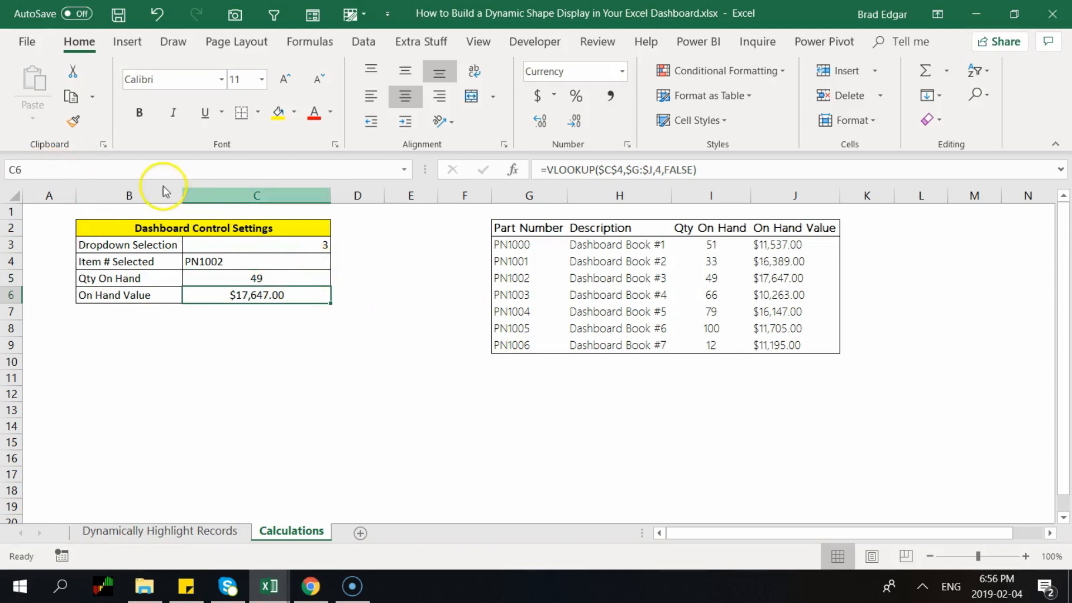
pyautogui.click(65, 162)
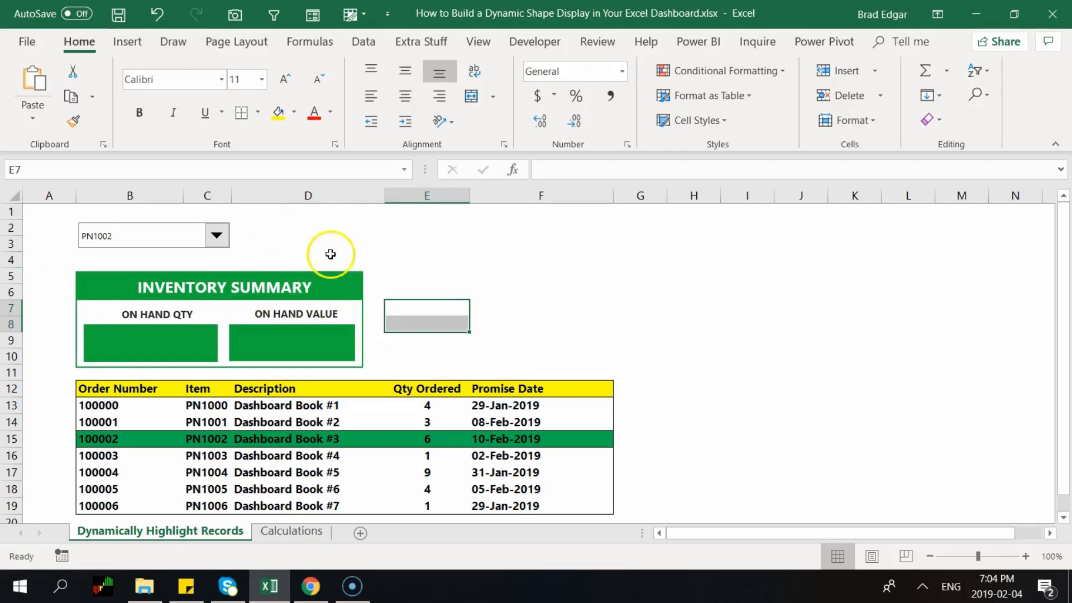
pyautogui.click(346, 281)
pyautogui.click(344, 283)
pyautogui.click(280, 313)
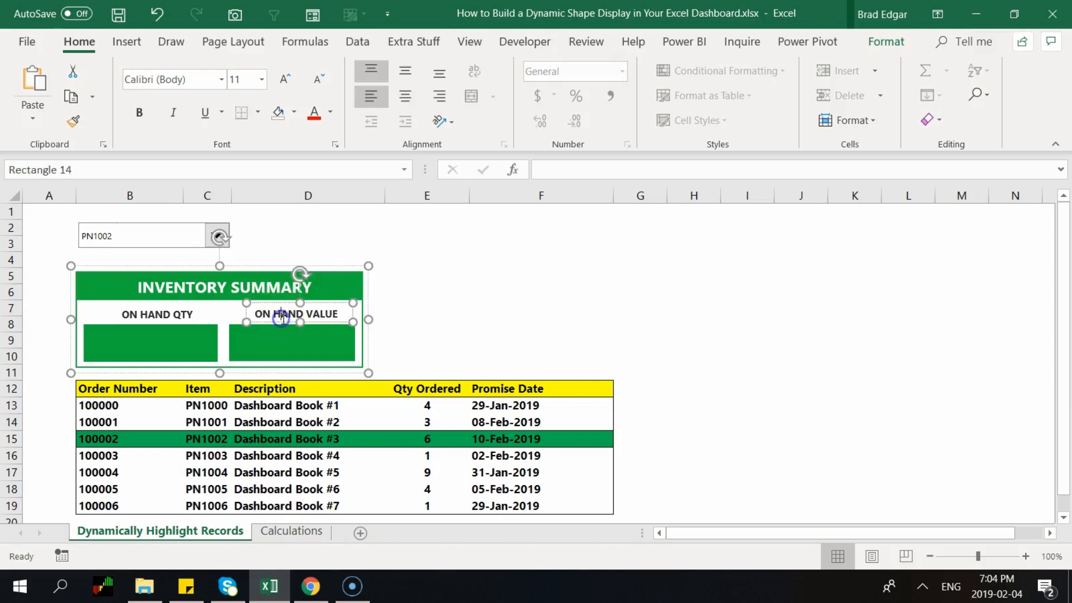
pyautogui.click(161, 299)
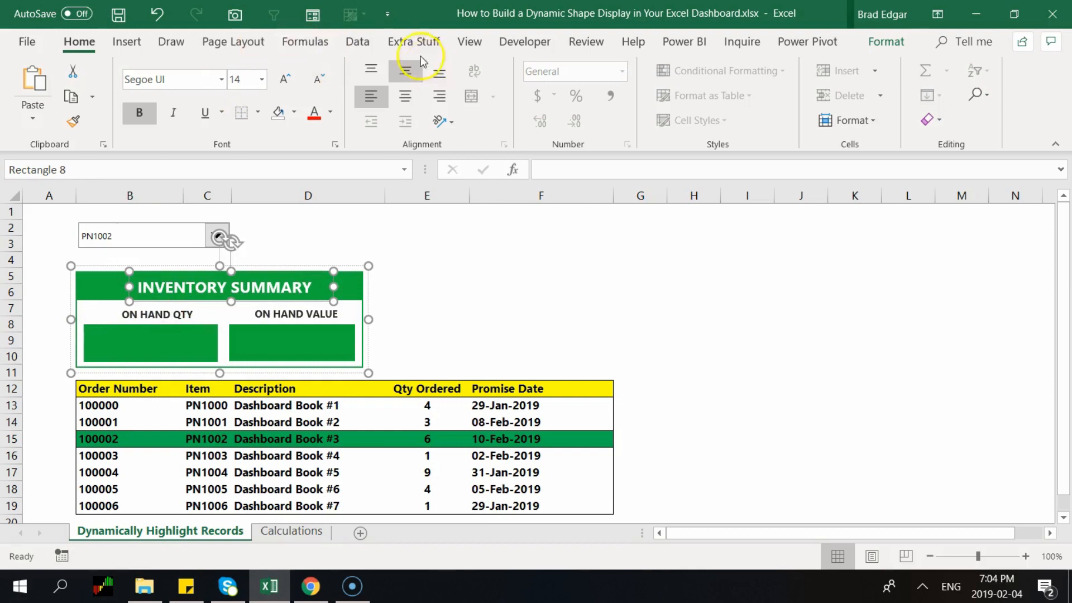
pyautogui.click(133, 42)
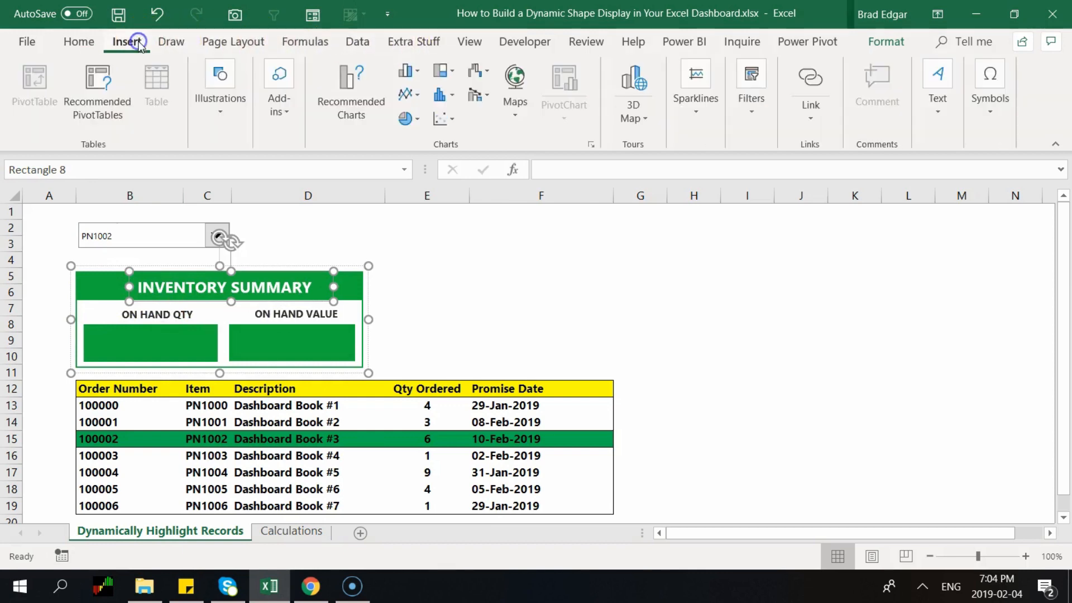
pyautogui.click(222, 110)
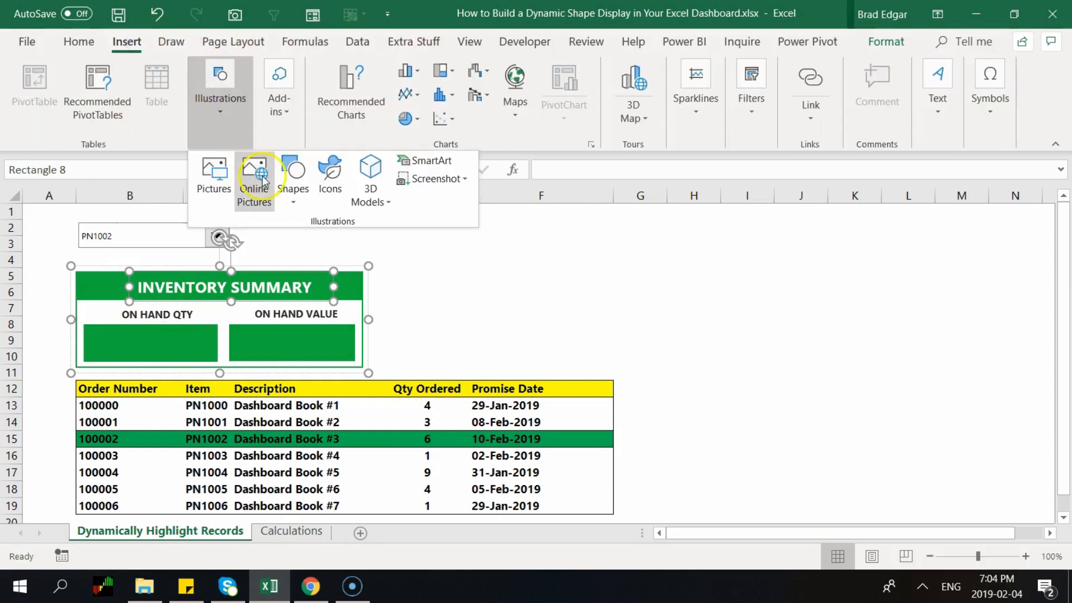
pyautogui.click(183, 317)
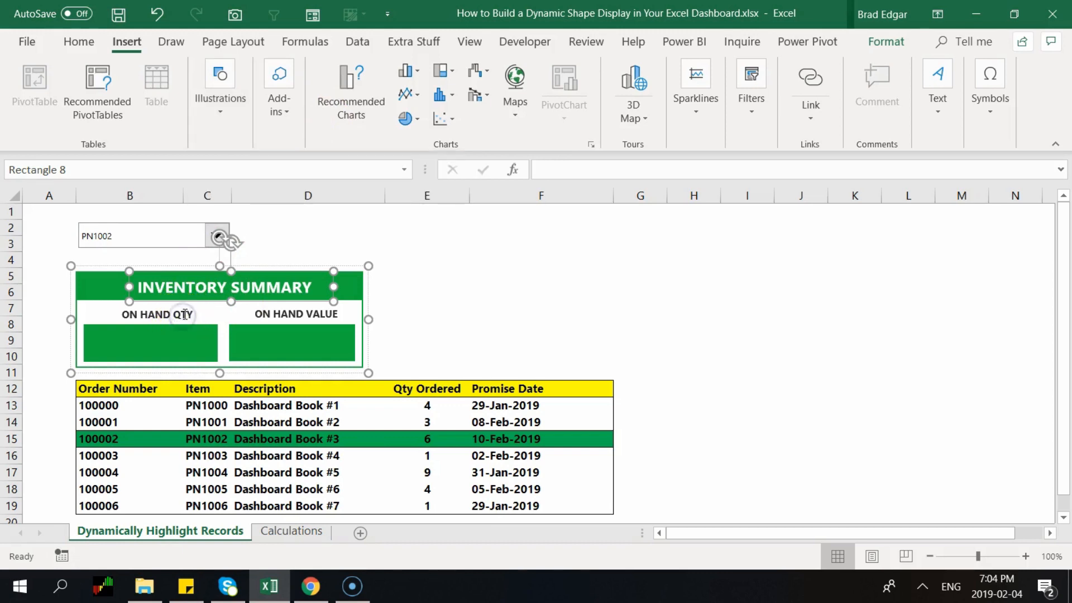
pyautogui.click(185, 314)
pyautogui.rightClick(185, 315)
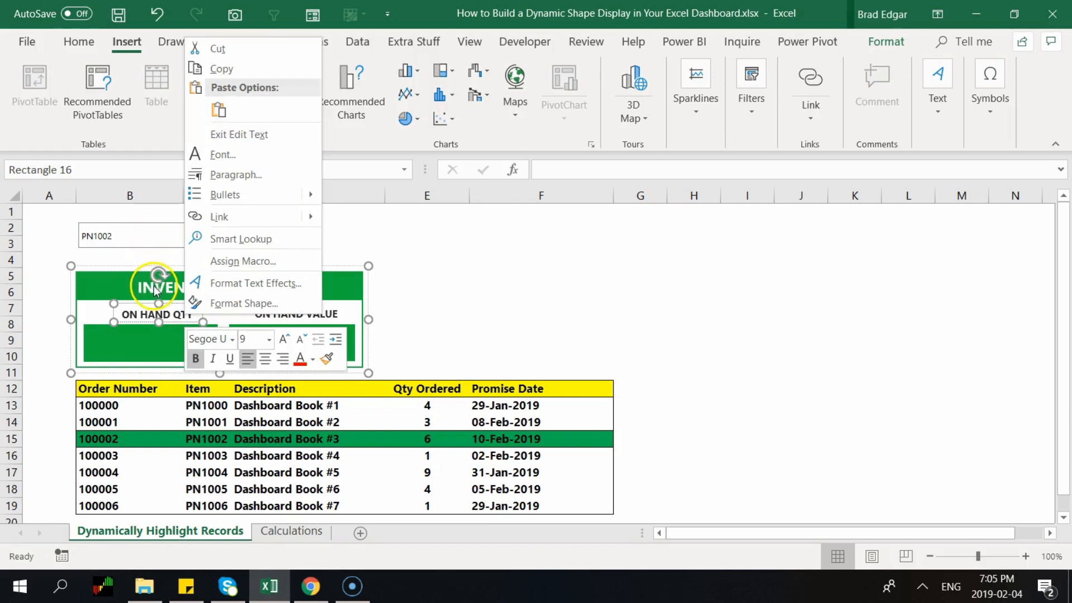
pyautogui.click(141, 284)
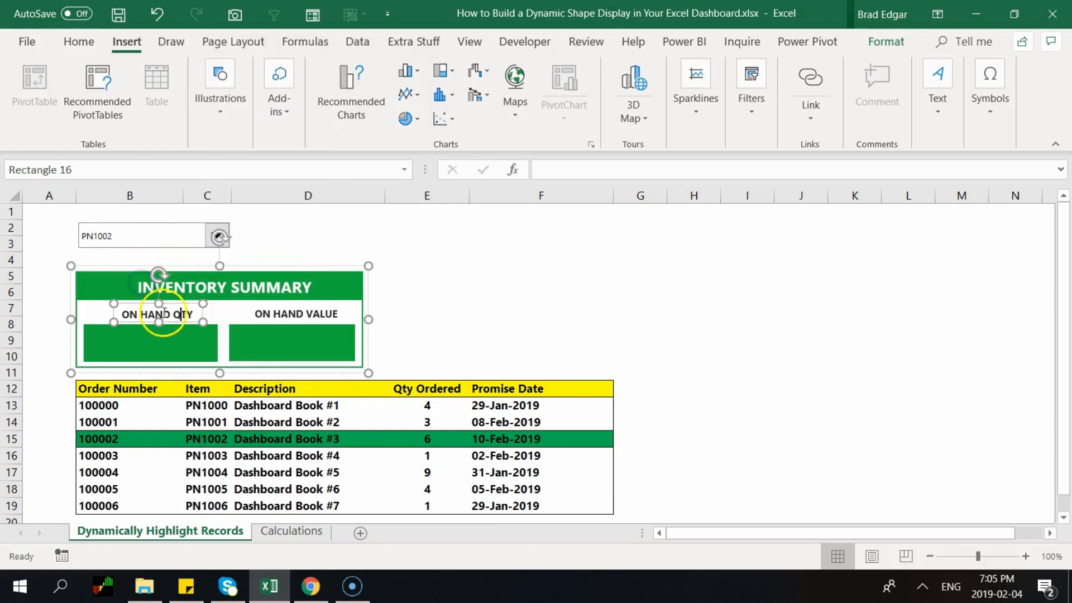
pyautogui.rightClick(198, 305)
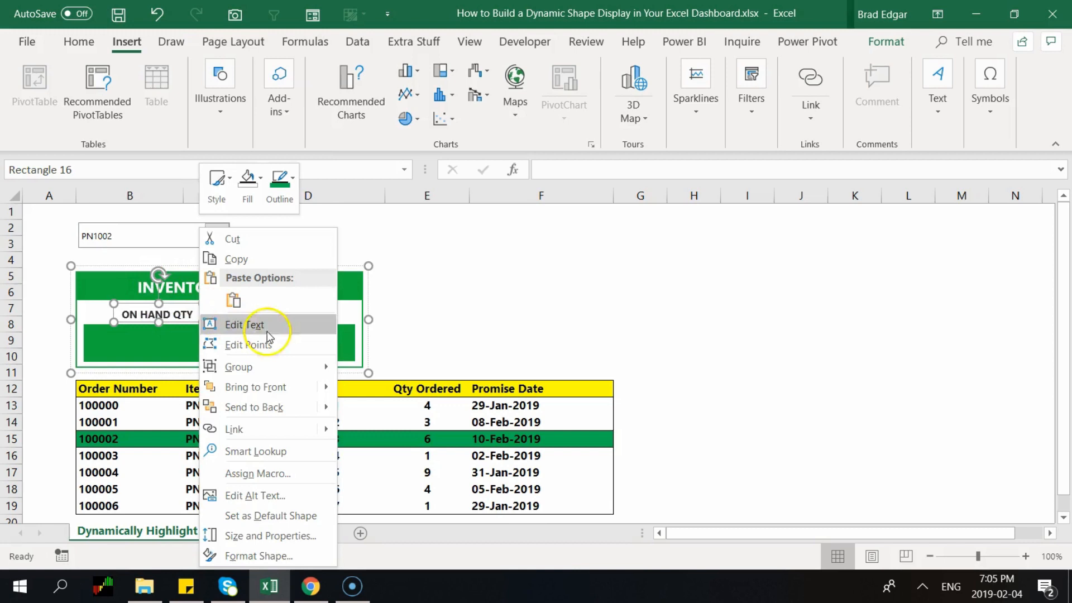
pyautogui.moveTo(272, 367)
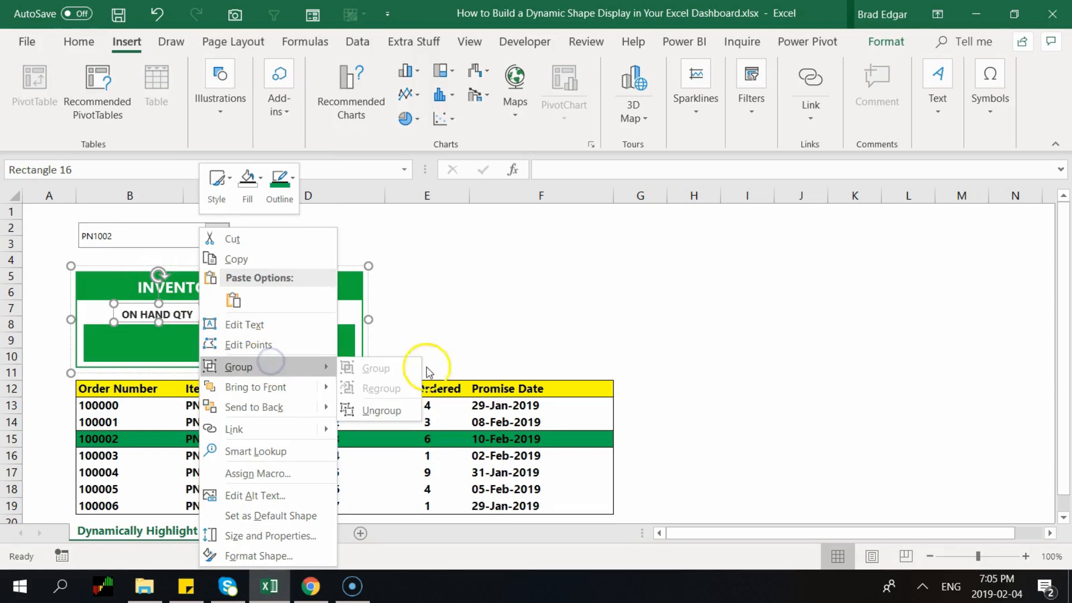
pyautogui.click(465, 301)
pyautogui.click(489, 284)
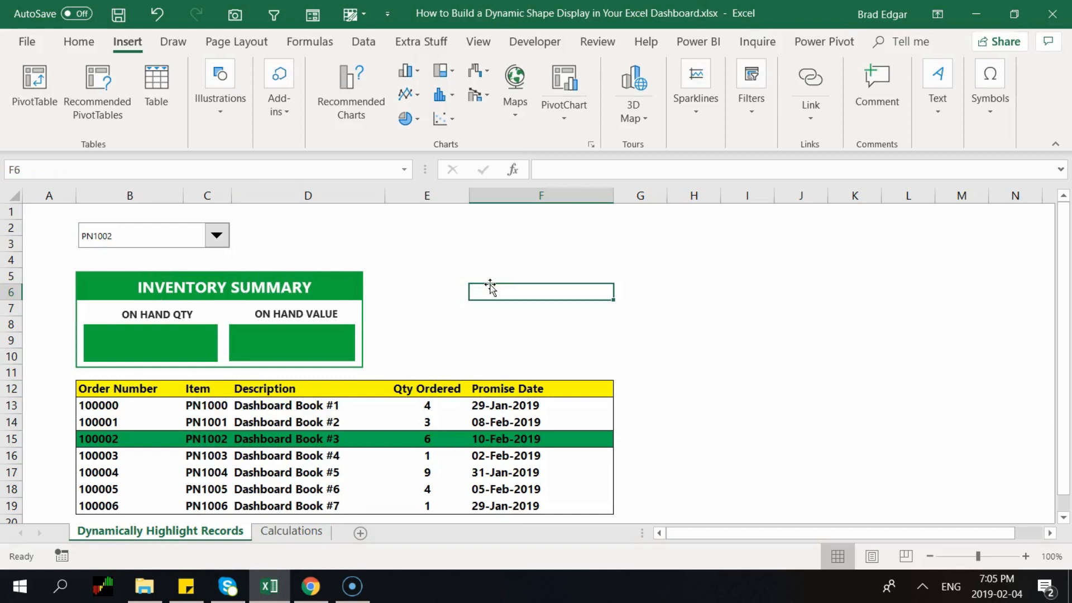
# Link the ON HAND QTY box to =qoh so it displays 49 for PN1002
pyautogui.click(146, 354)
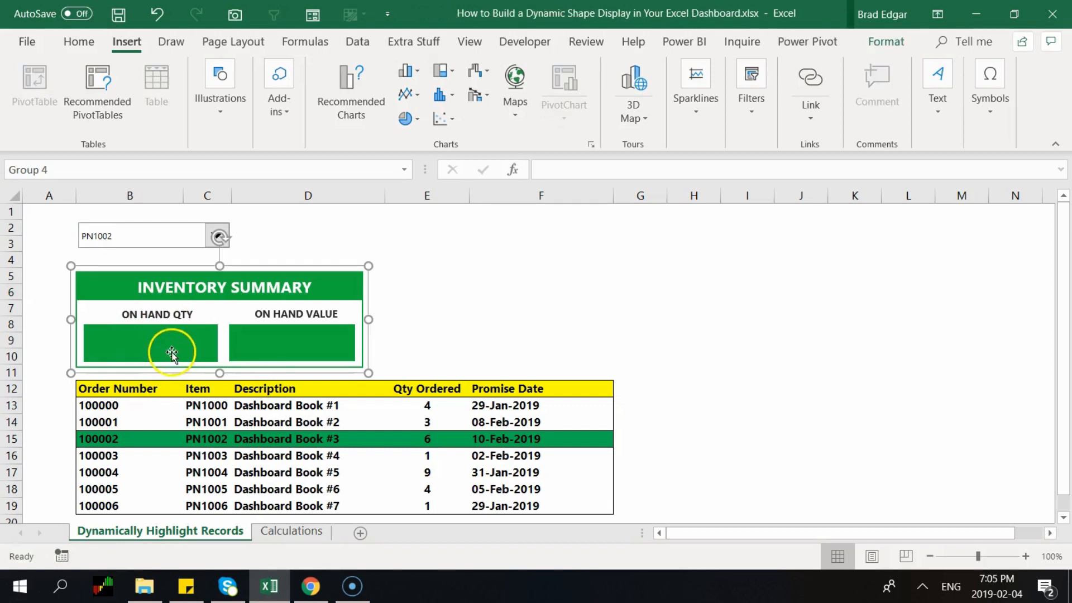
pyautogui.click(171, 353)
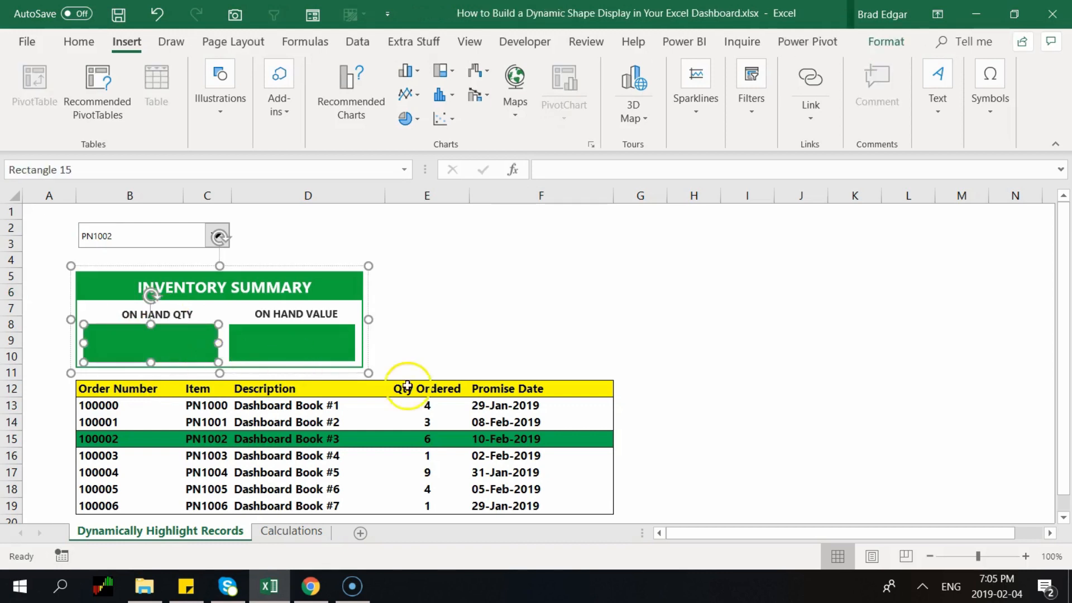
pyautogui.click(295, 337)
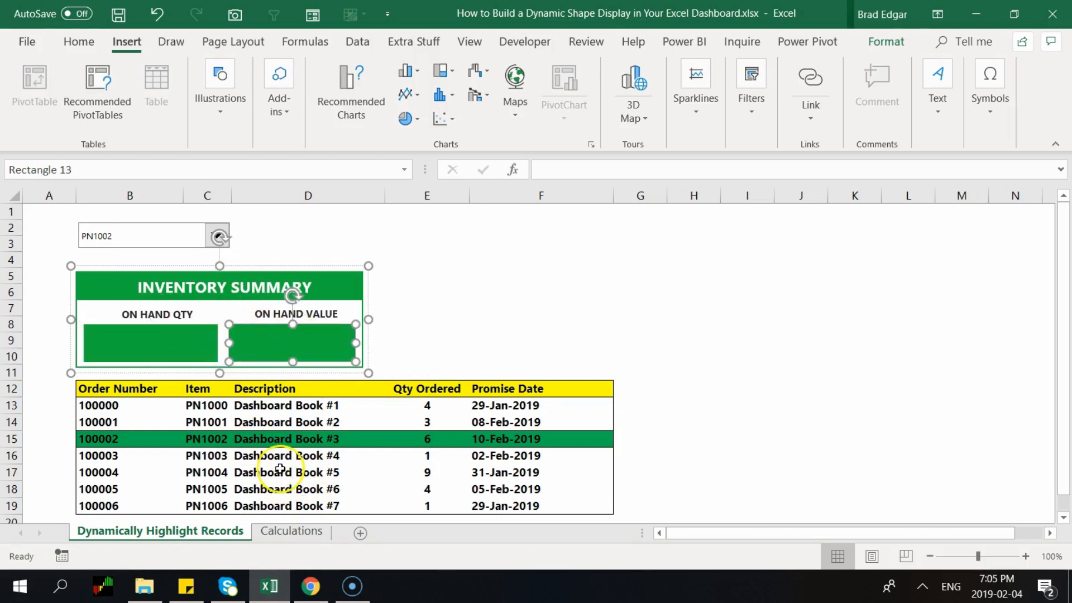
pyautogui.click(274, 531)
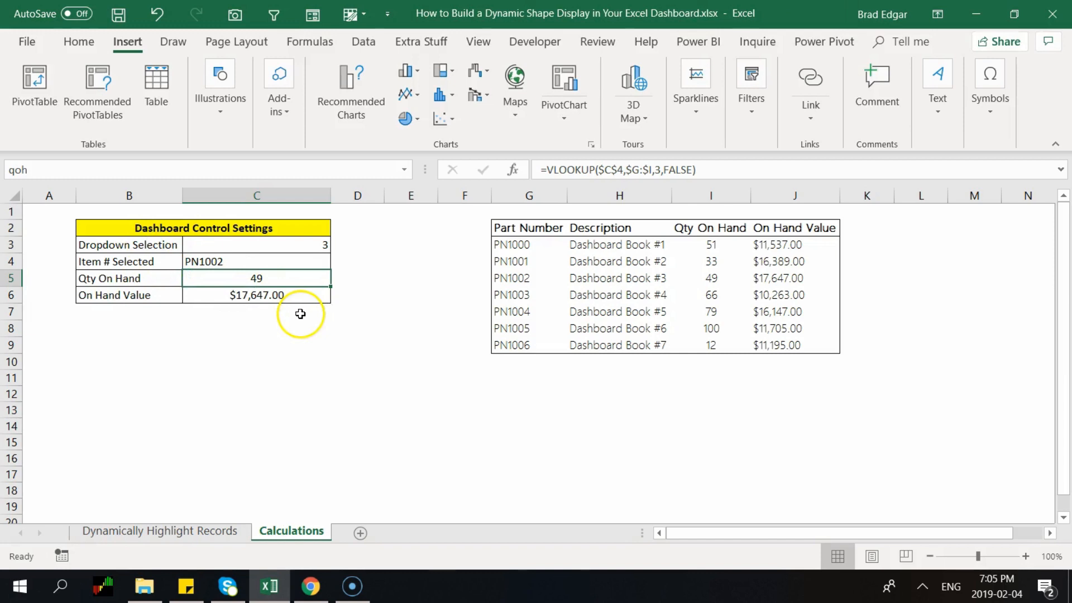
pyautogui.click(200, 532)
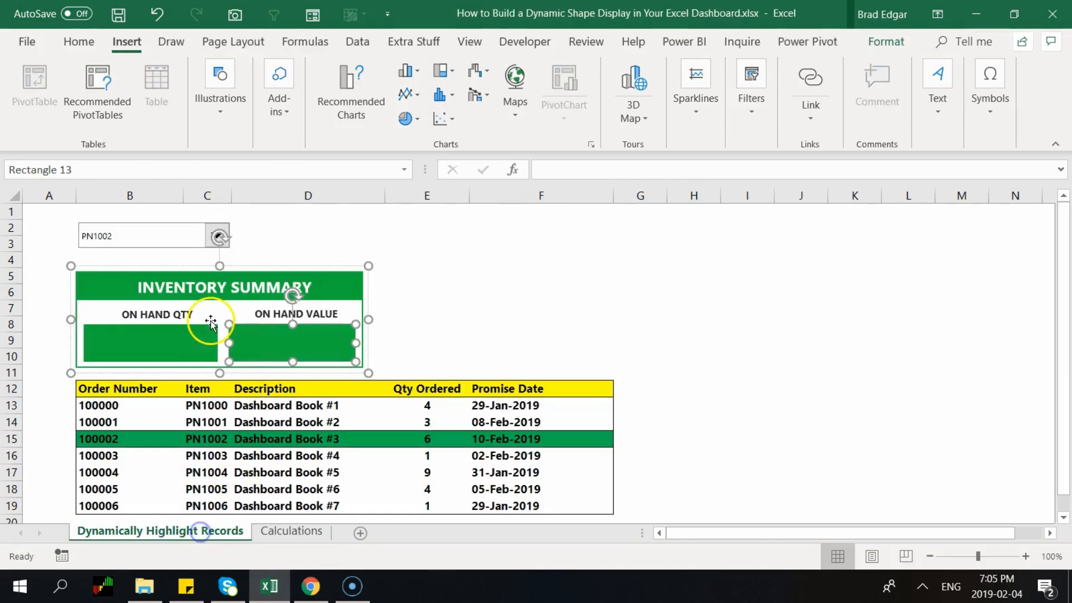
pyautogui.click(159, 335)
pyautogui.click(558, 169)
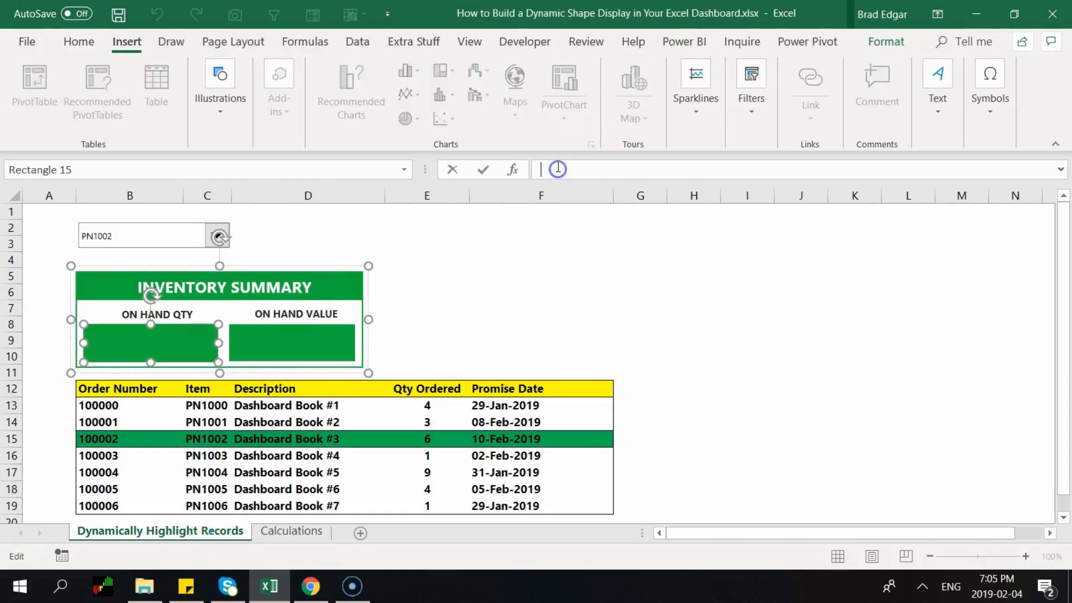
pyautogui.write('=QOH')
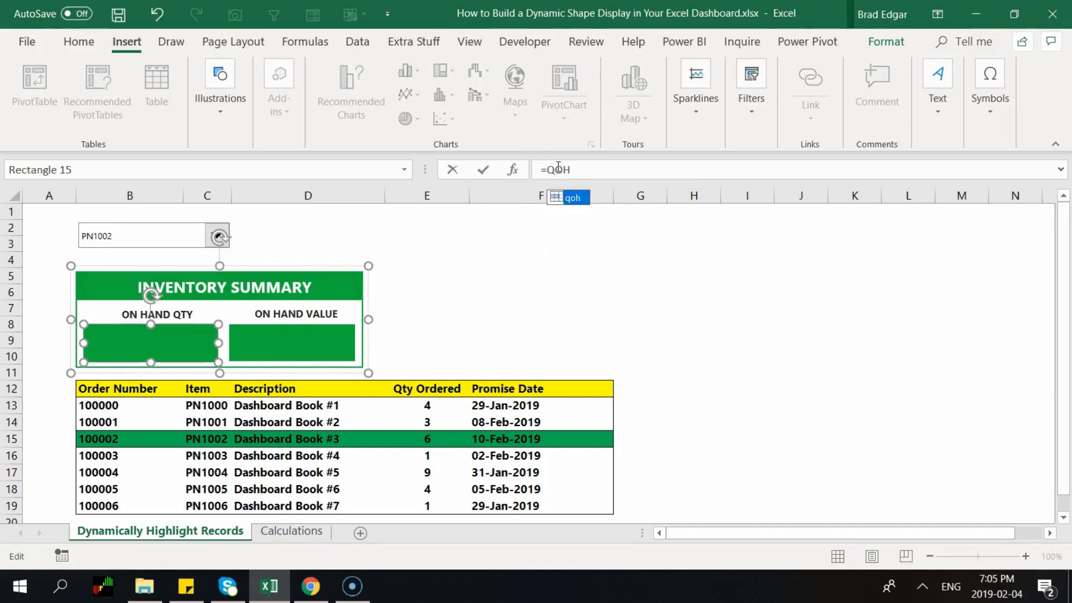
pyautogui.press('Return')
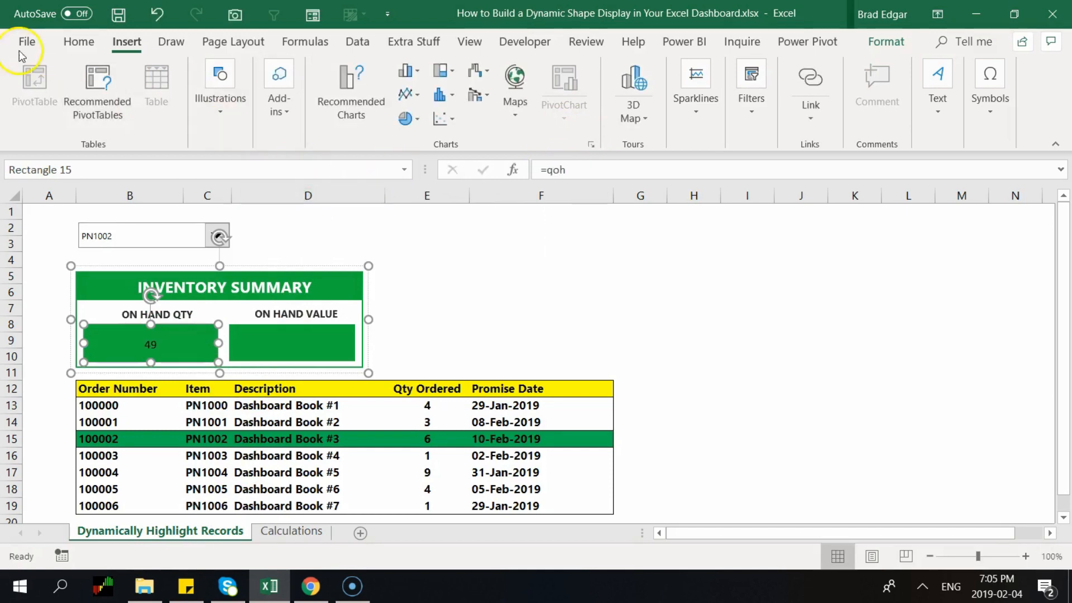
pyautogui.click(78, 45)
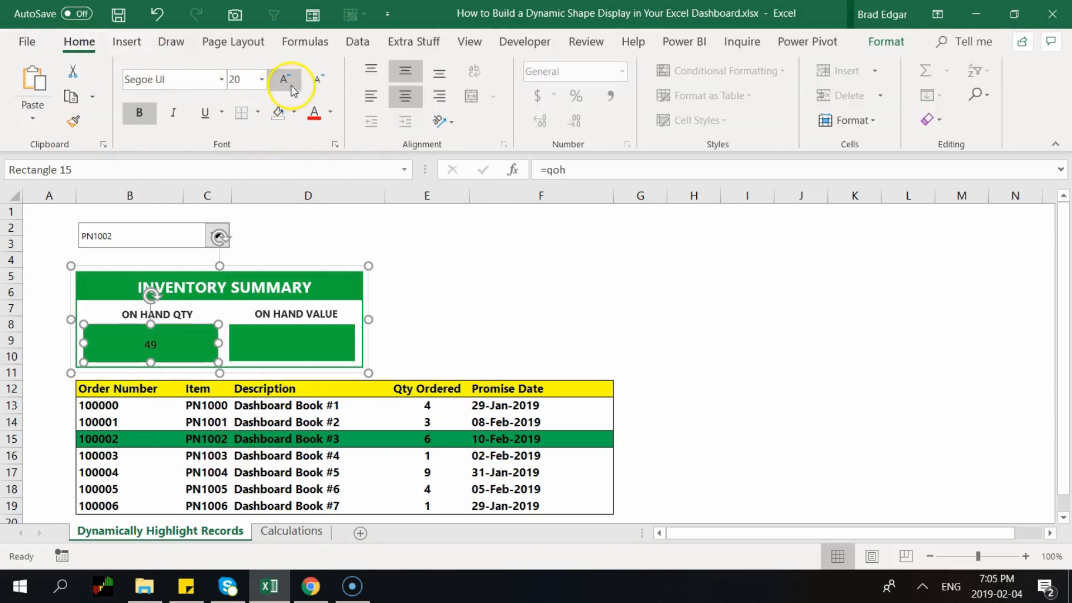
# Set the on-hand quantity text to Segoe UI at size 29
pyautogui.click(244, 81)
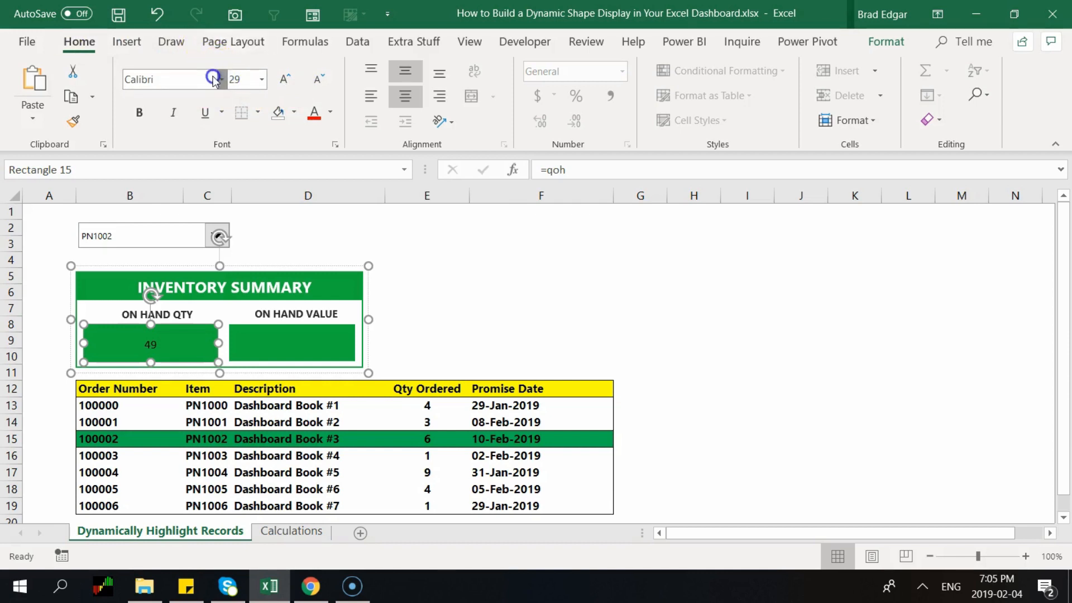
pyautogui.click(224, 79)
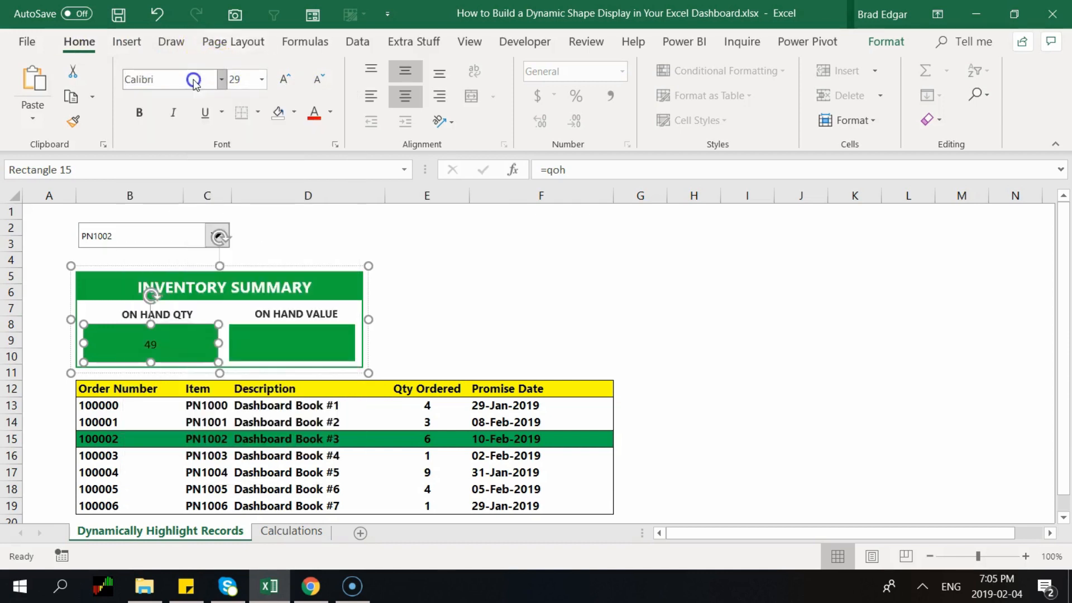
pyautogui.click(223, 80)
pyautogui.click(222, 80)
pyautogui.write('Segoe MDL2 Assets')
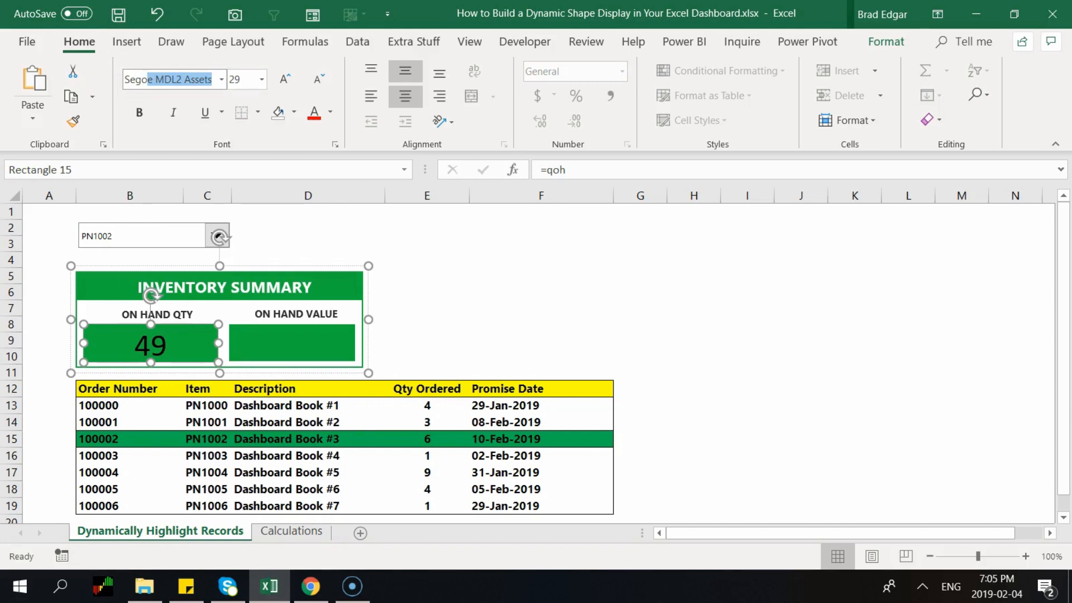
pyautogui.click(222, 79)
pyautogui.click(222, 80)
pyautogui.click(222, 80)
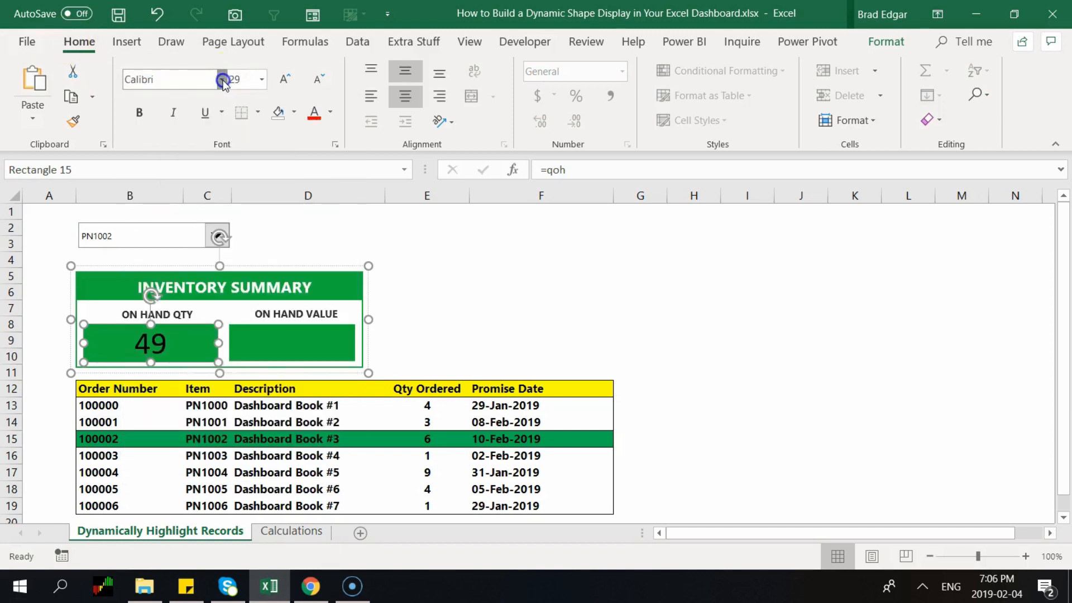
pyautogui.scroll(-4, 279, 262)
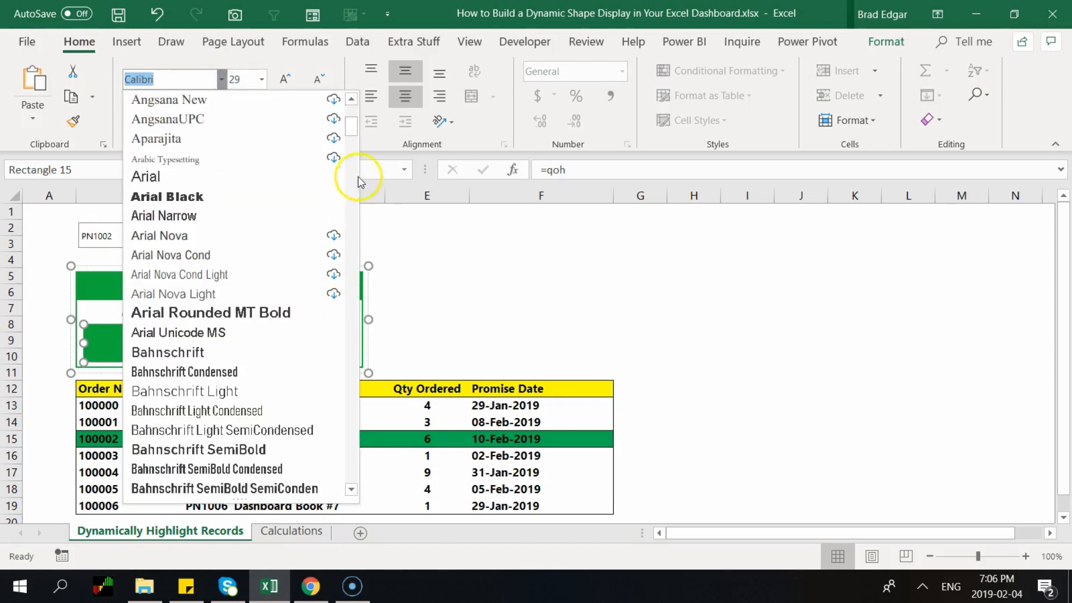
pyautogui.moveTo(352, 129); pyautogui.dragTo(350, 394)
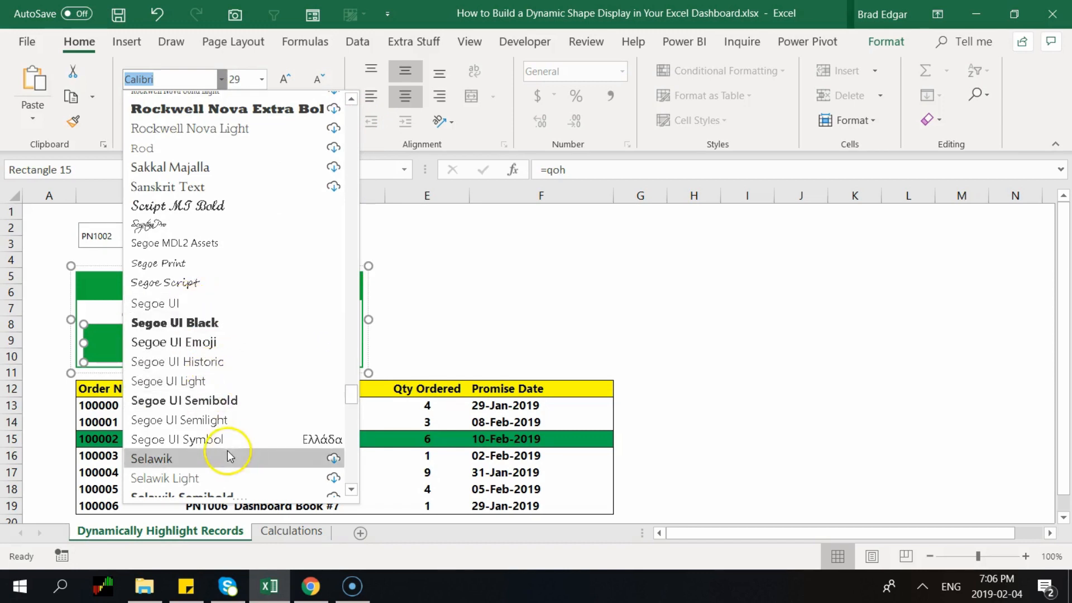
pyautogui.click(167, 304)
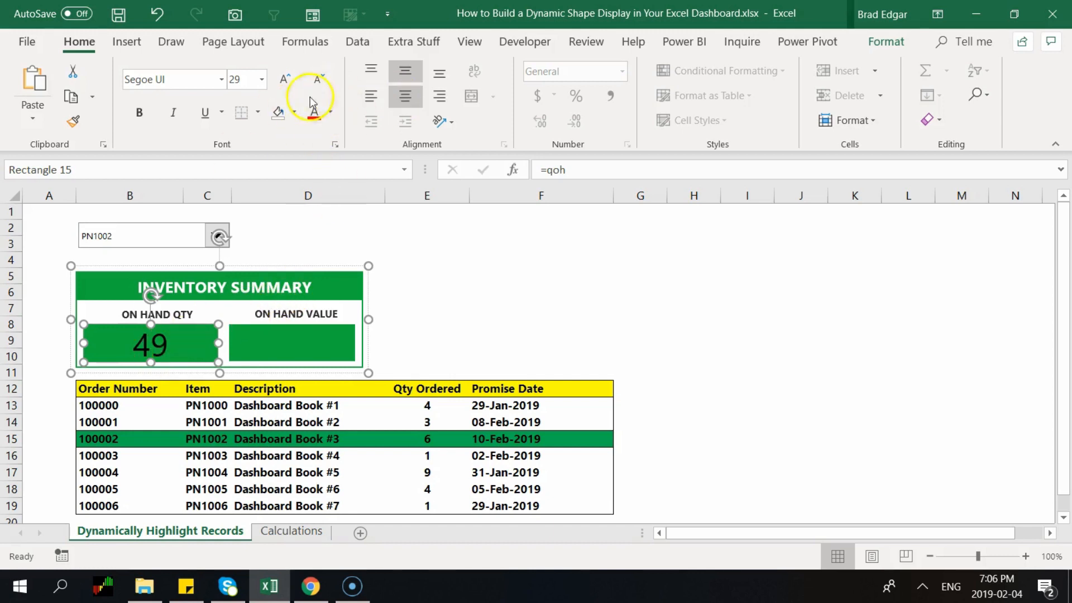
# Make the quantity 49 bold and white
pyautogui.hotkey('ctrl', 'b')
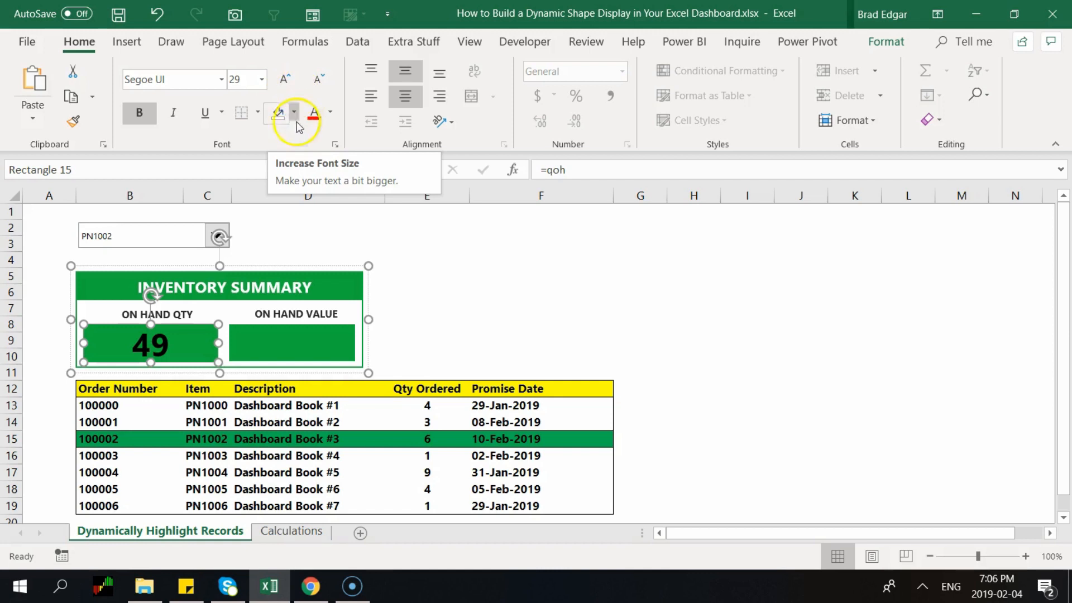
pyautogui.click(330, 117)
pyautogui.click(307, 170)
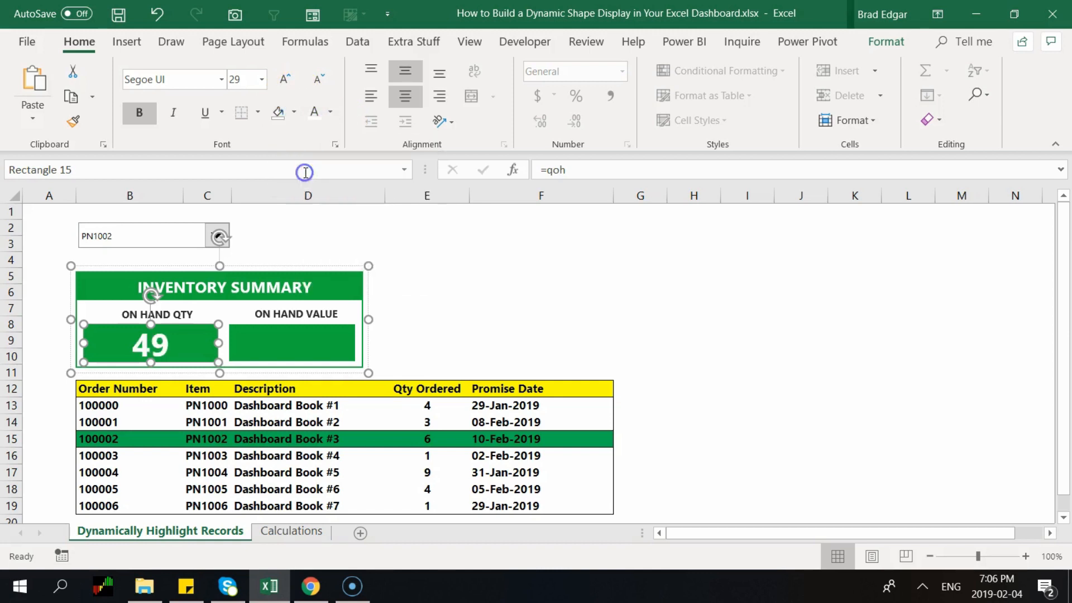
pyautogui.click(518, 291)
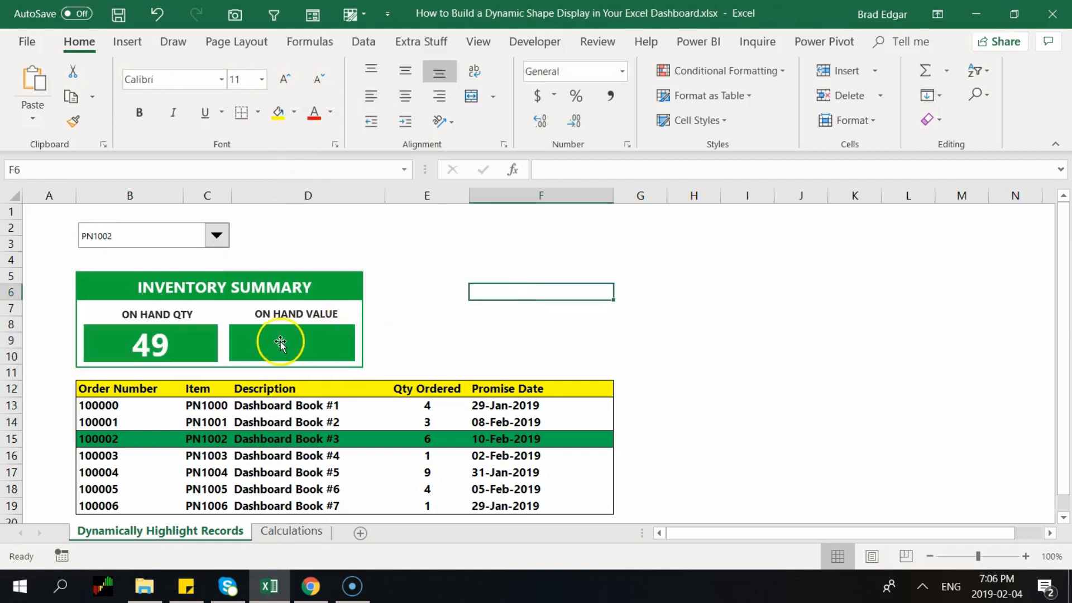
pyautogui.click(145, 341)
# Link the ON HAND VALUE box to =ohv so it shows $17,647.00
pyautogui.click(268, 346)
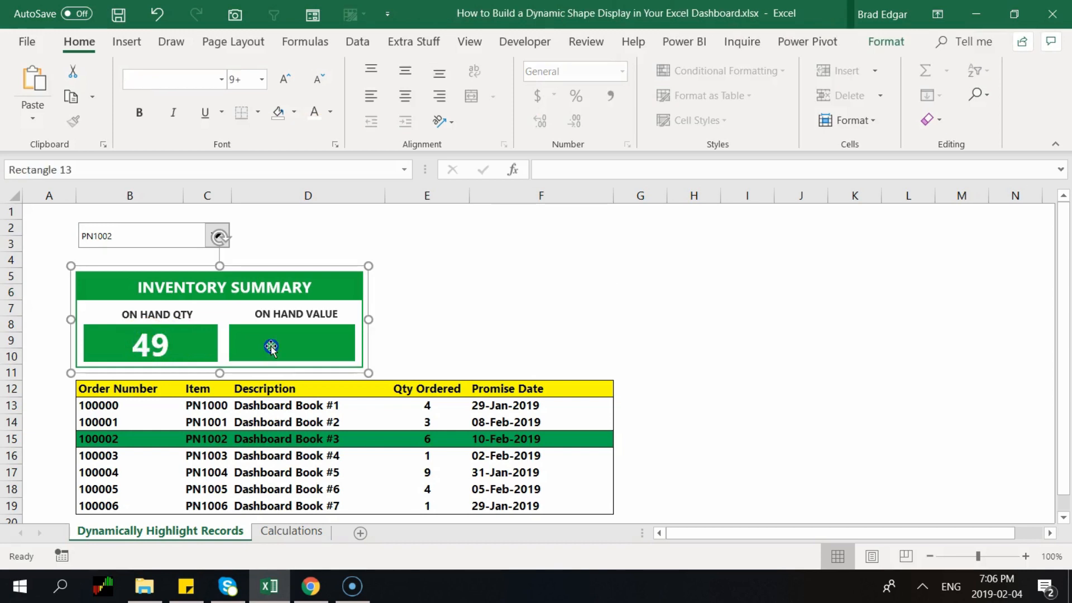
pyautogui.click(553, 168)
pyautogui.write('=OHV')
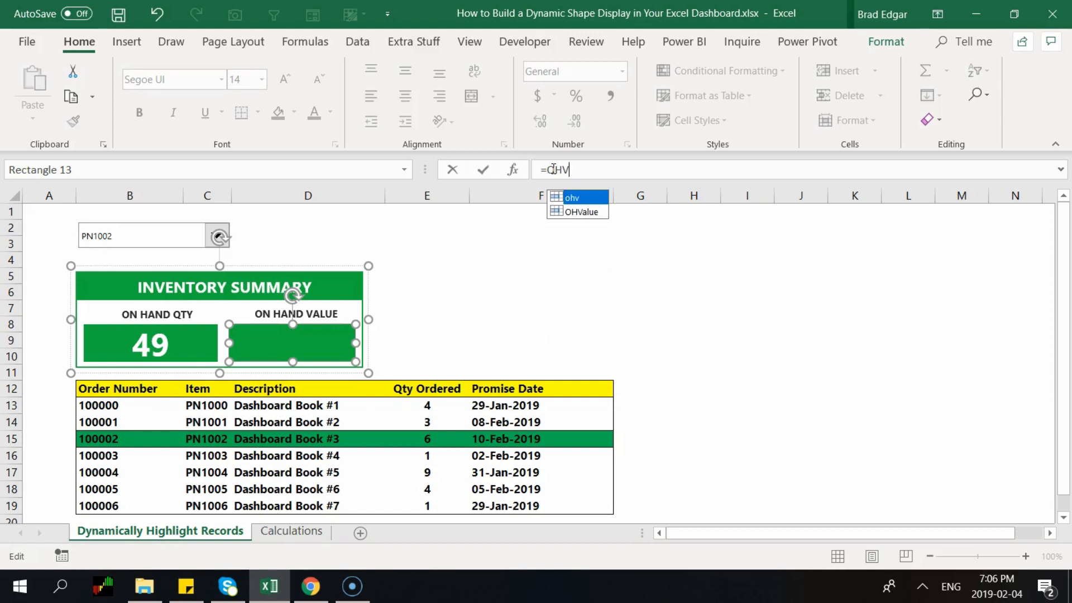
pyautogui.press('Return')
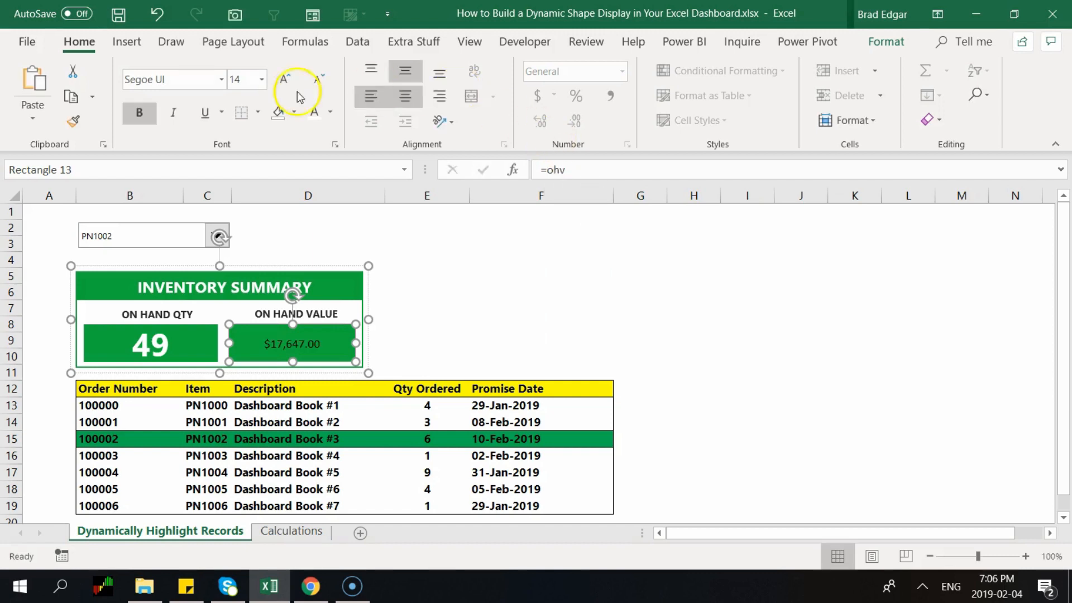
# Format the value text as bold, white Segoe UI at size 16
pyautogui.click(263, 80)
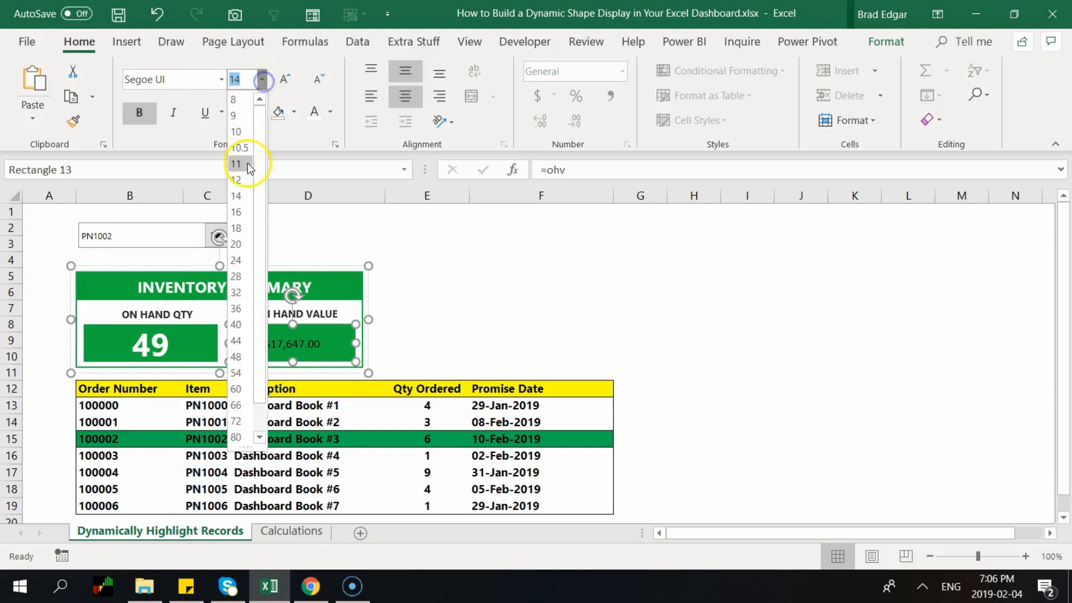
pyautogui.click(235, 244)
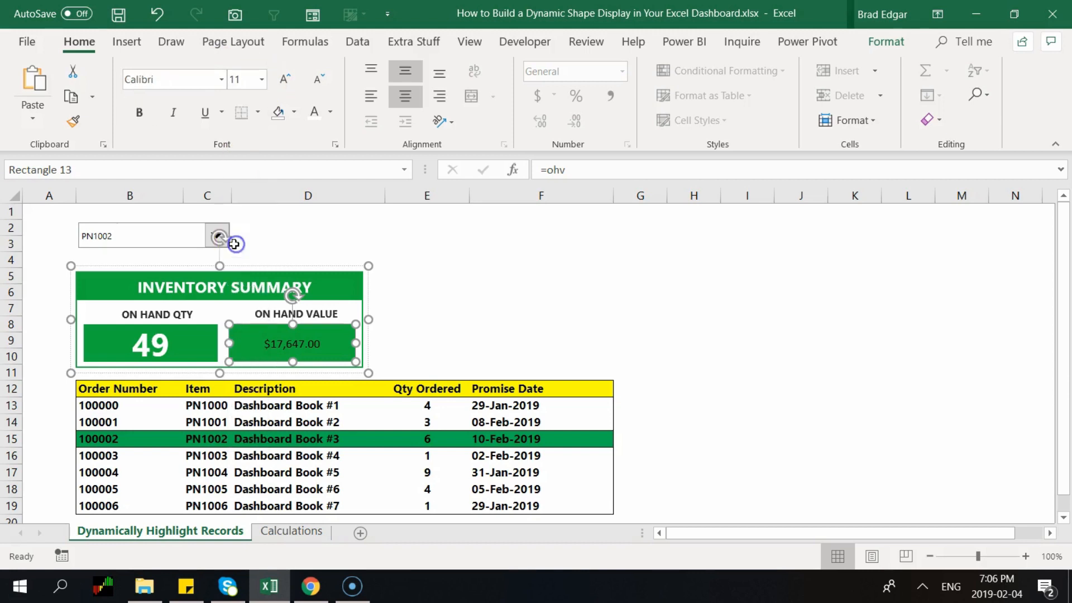
pyautogui.click(220, 79)
pyautogui.scroll(-3, 232, 196)
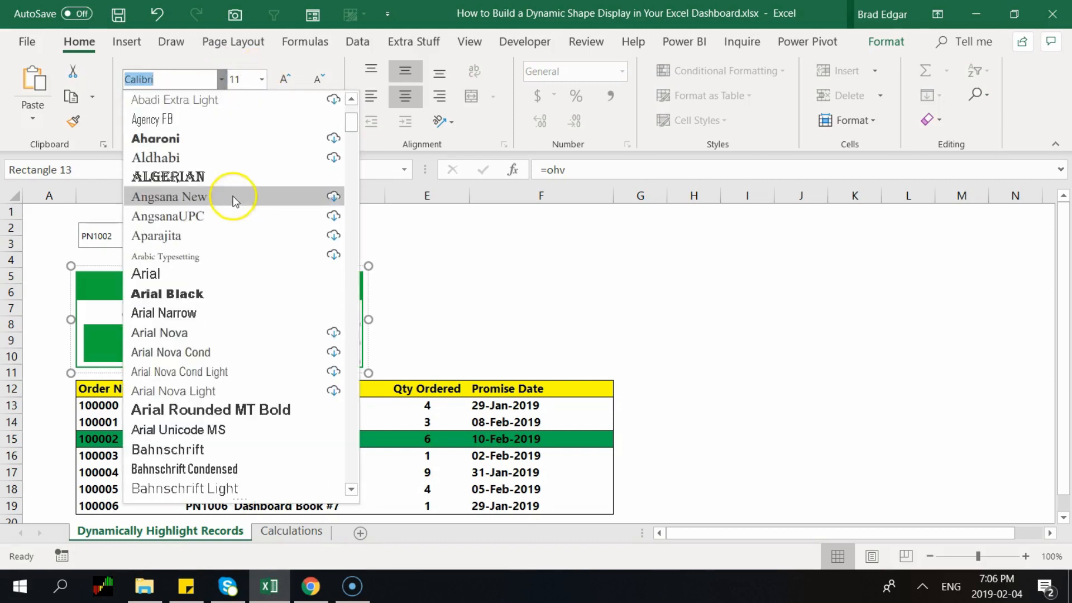
pyautogui.scroll(3, 207, 156)
pyautogui.click(175, 140)
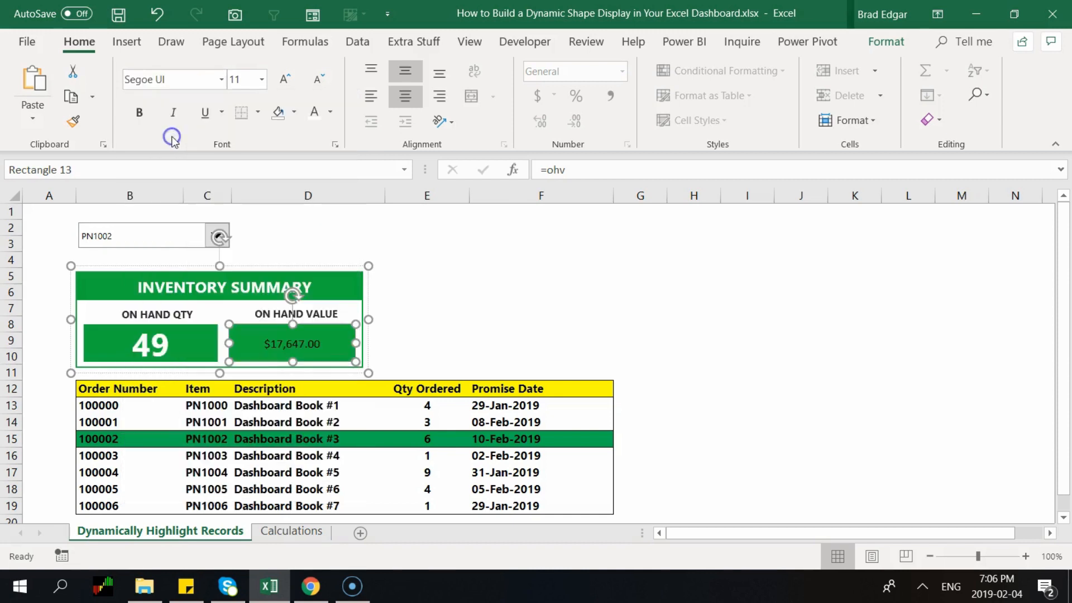
pyautogui.click(260, 80)
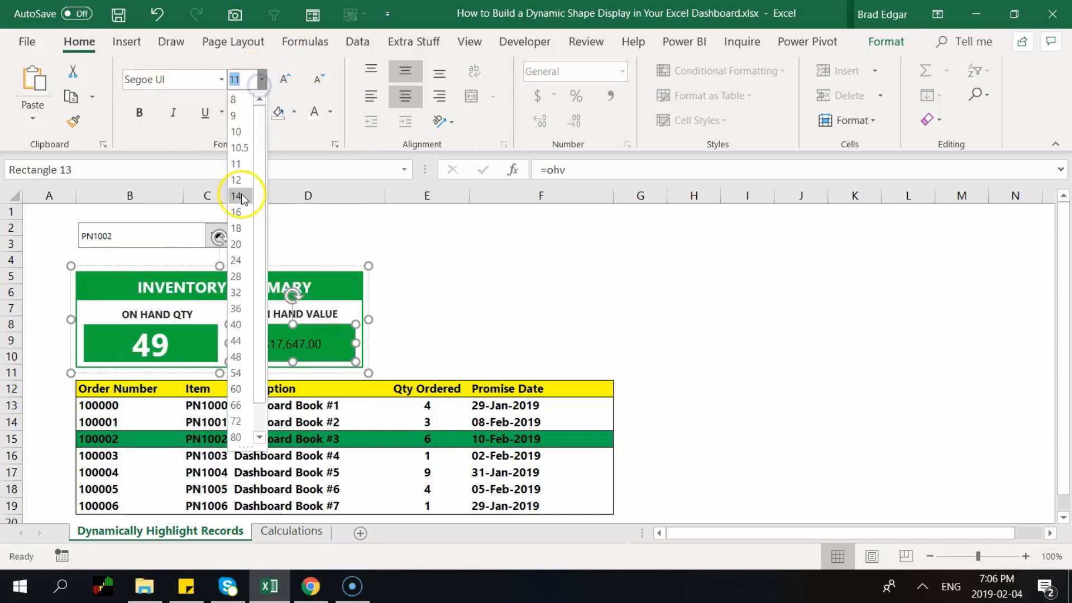
pyautogui.click(235, 244)
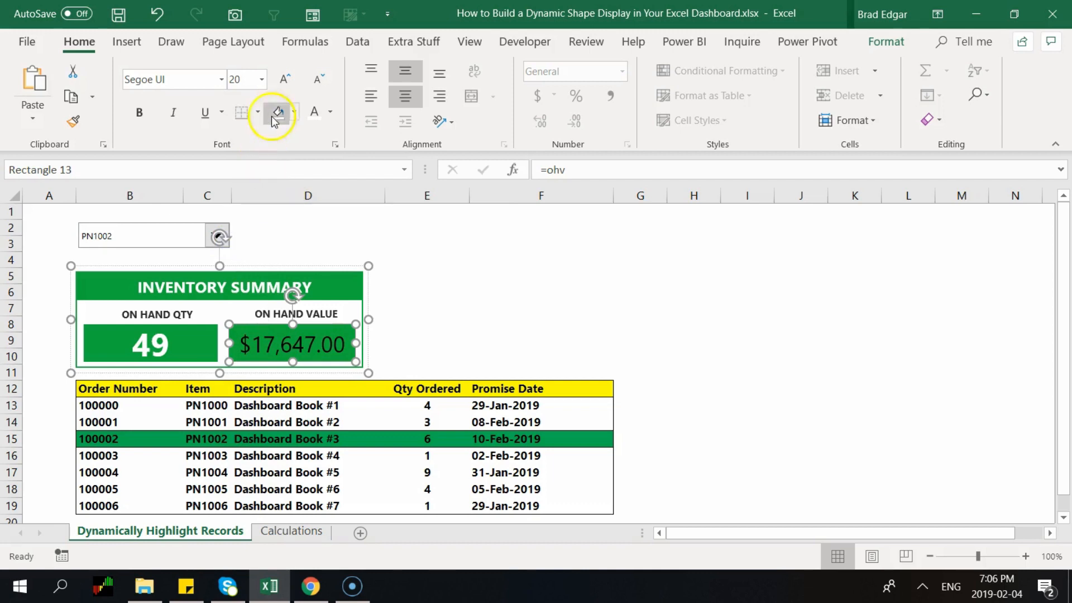
pyautogui.click(261, 80)
pyautogui.click(236, 214)
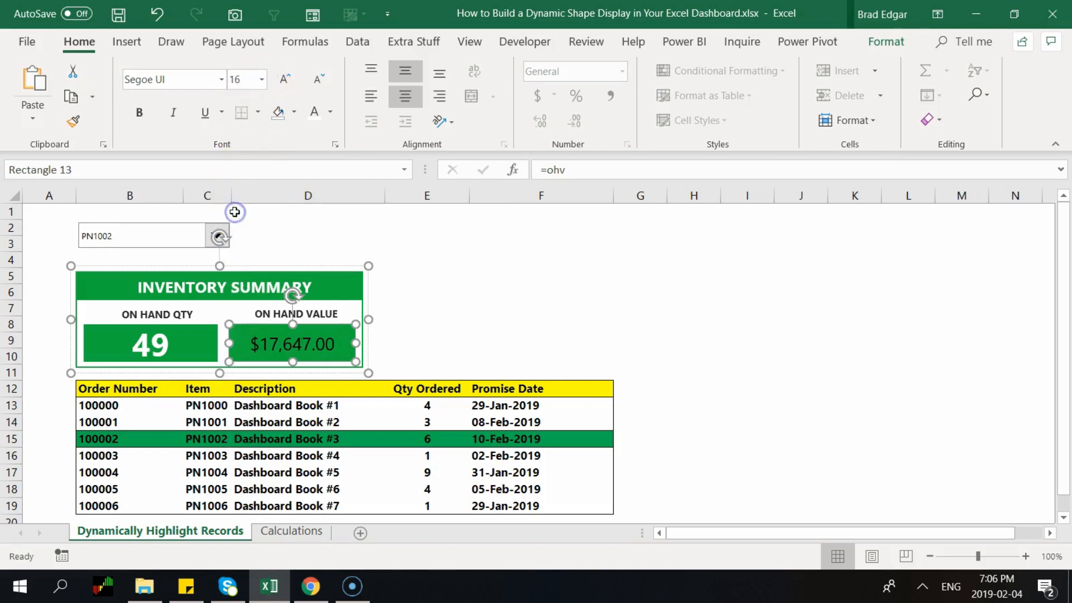
pyautogui.click(311, 116)
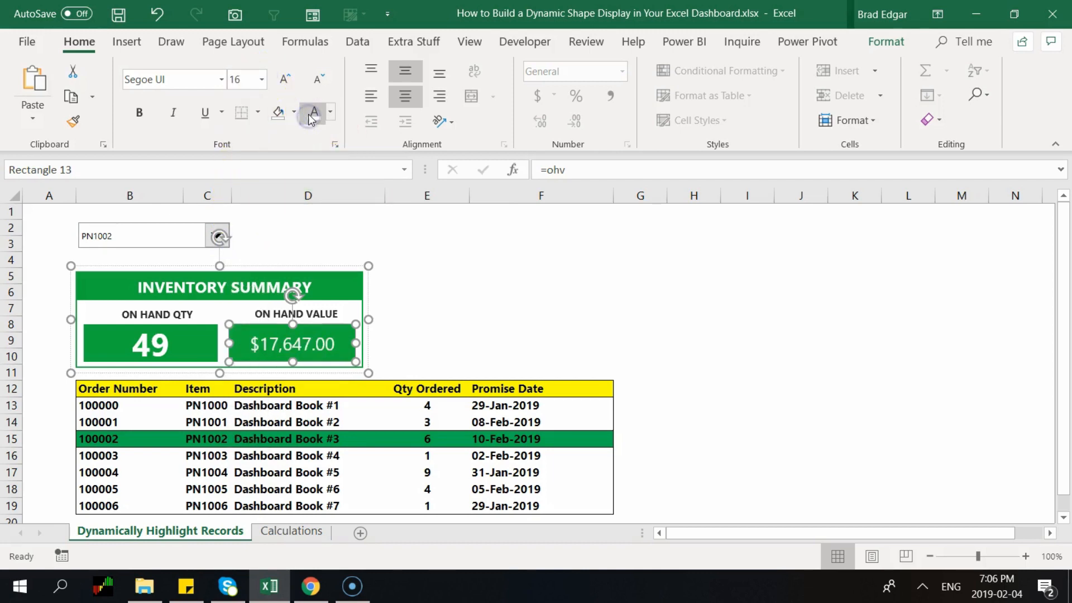
pyautogui.hotkey('ctrl', 'b')
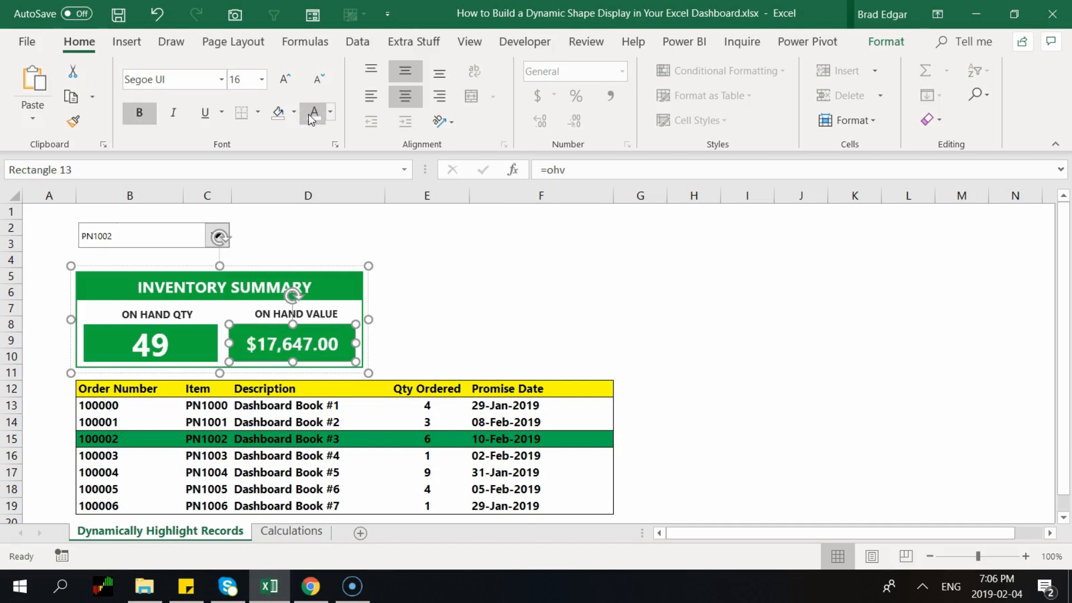
pyautogui.click(507, 290)
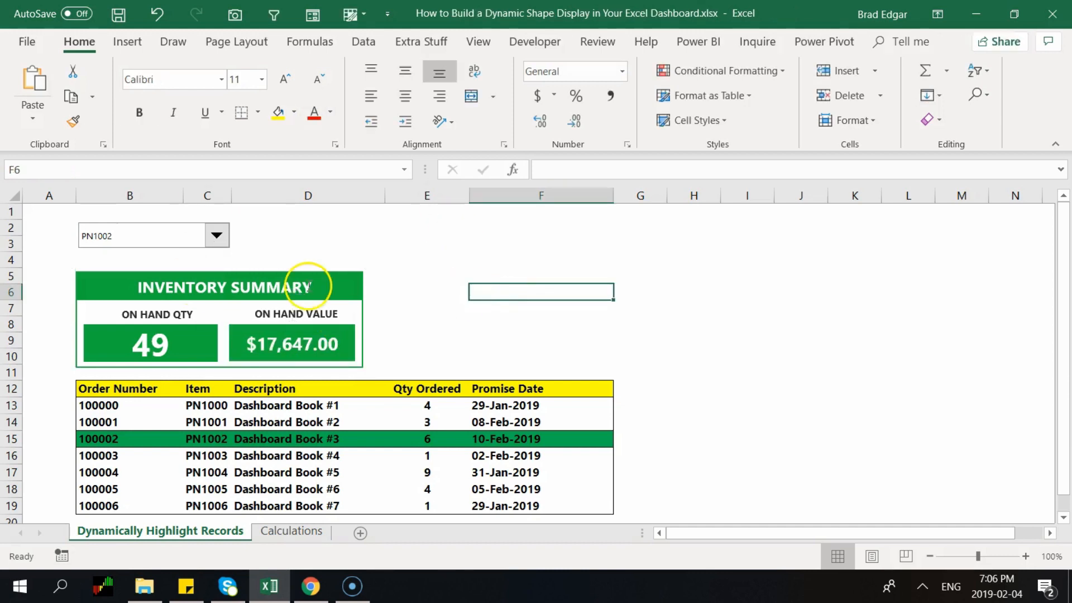
# Try PN1000 and PN1001, then settle on PN1004: 79 on hand worth $16,147.00
pyautogui.click(218, 235)
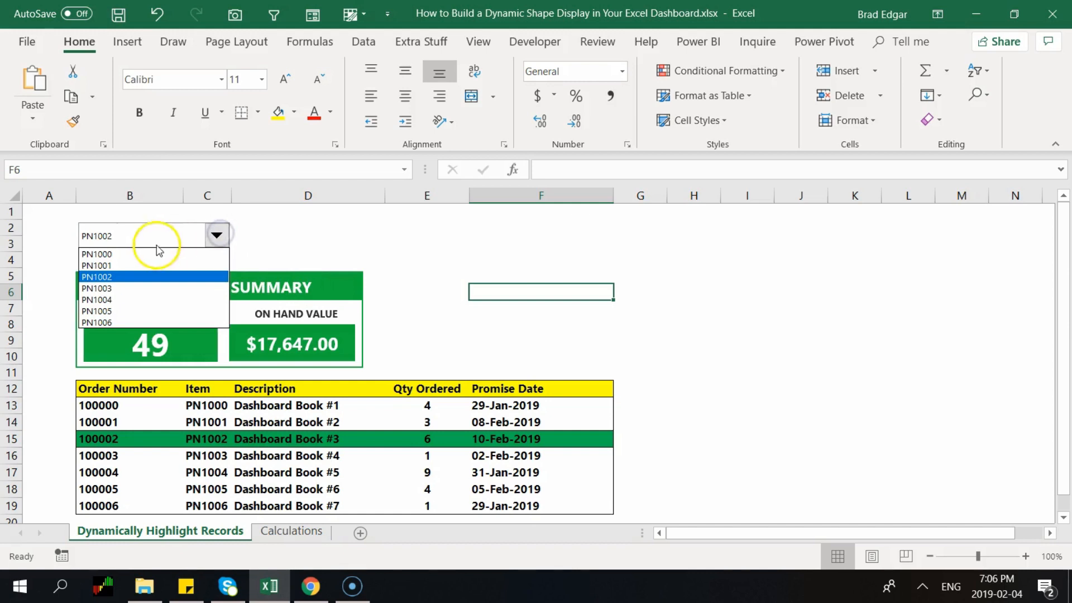
pyautogui.click(157, 254)
pyautogui.click(217, 235)
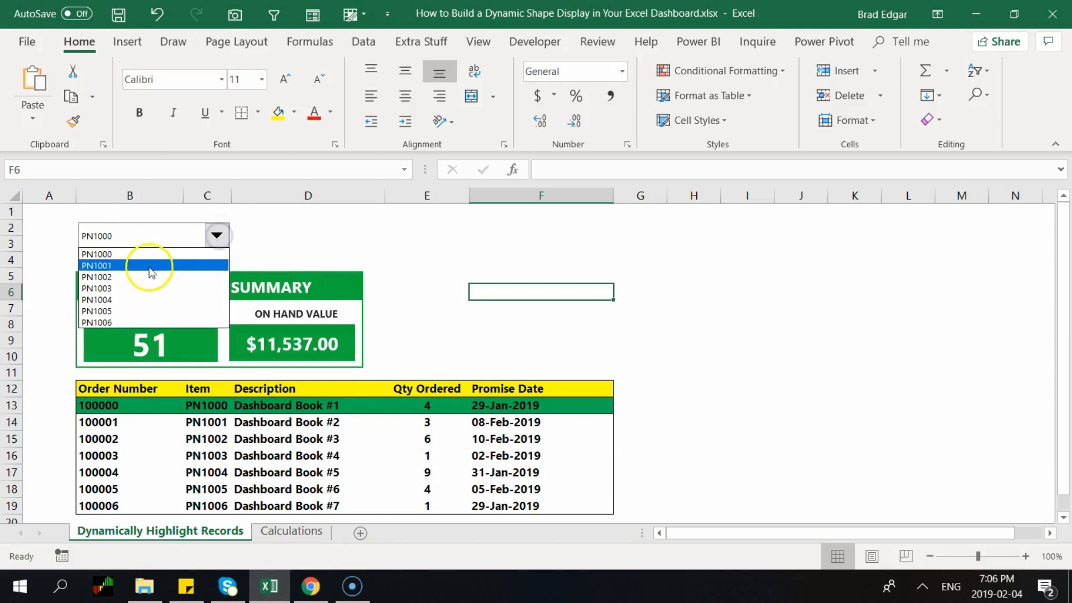
pyautogui.click(151, 266)
pyautogui.click(217, 235)
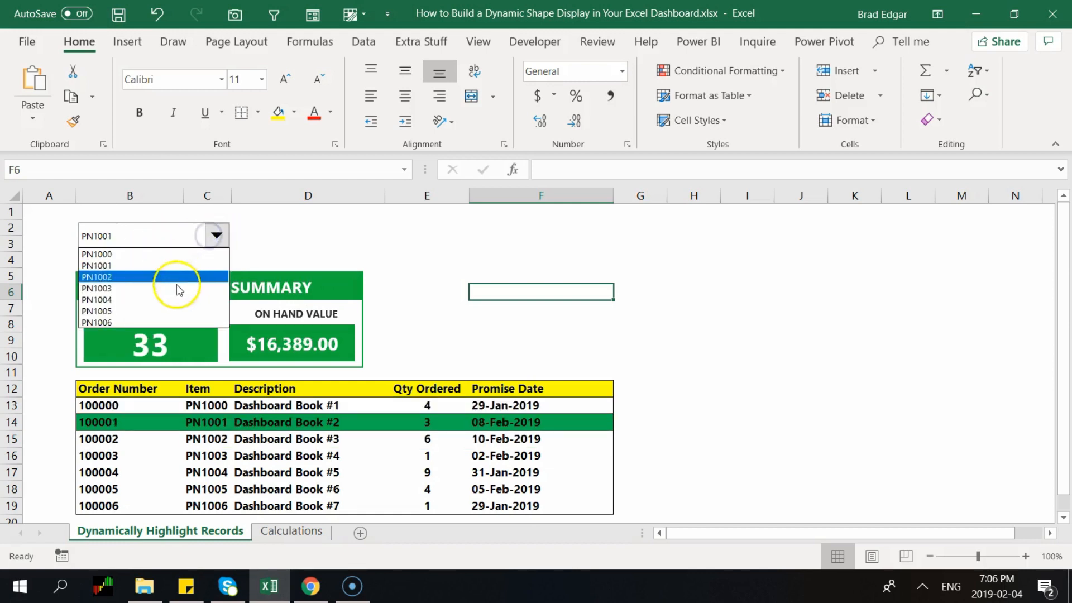
pyautogui.click(170, 299)
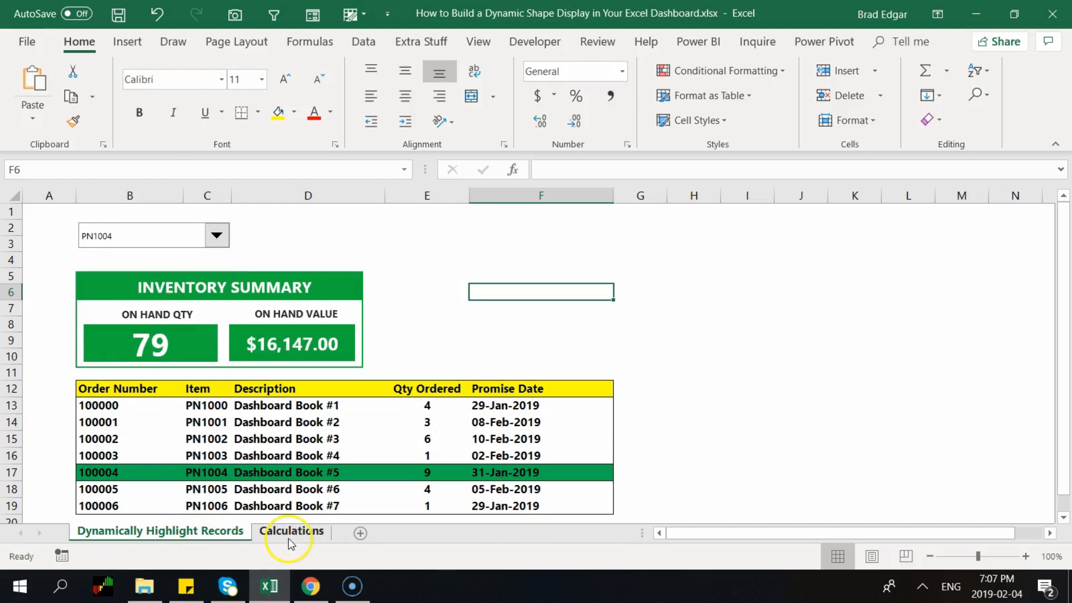
pyautogui.click(288, 532)
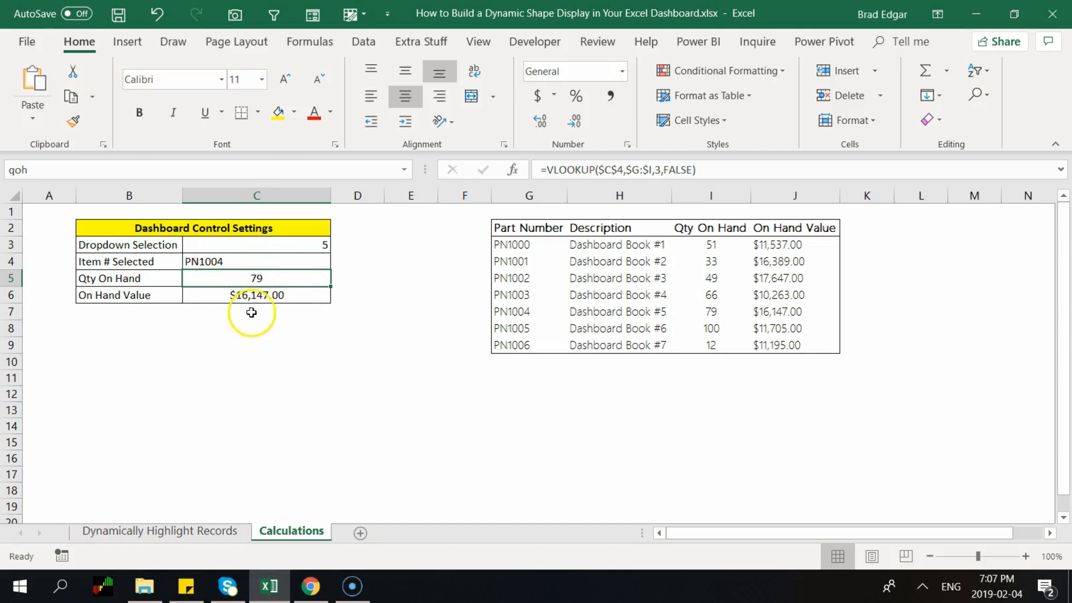
pyautogui.click(198, 532)
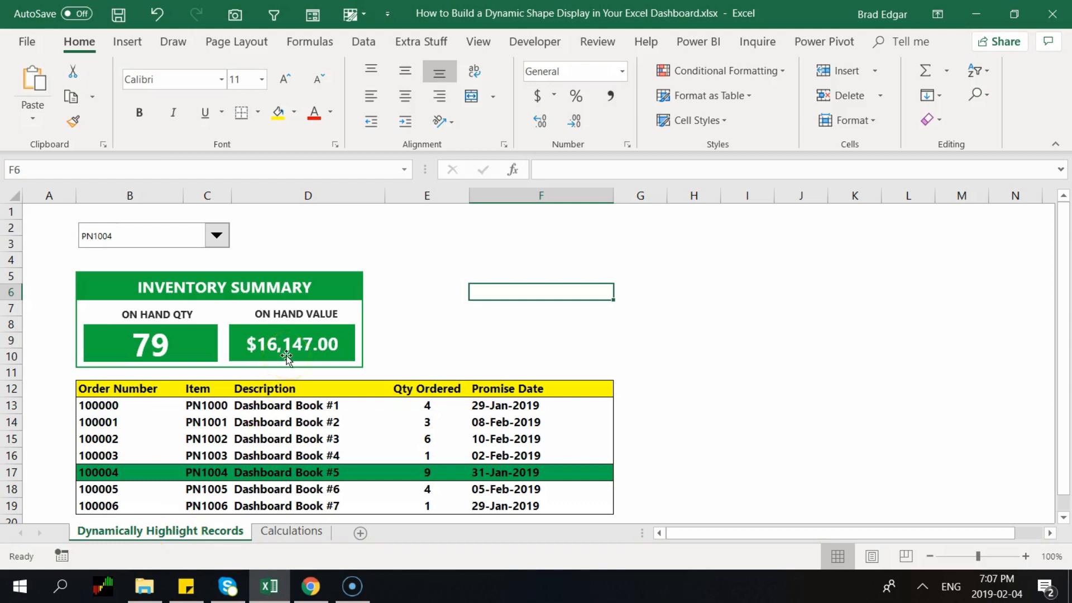
pyautogui.click(334, 285)
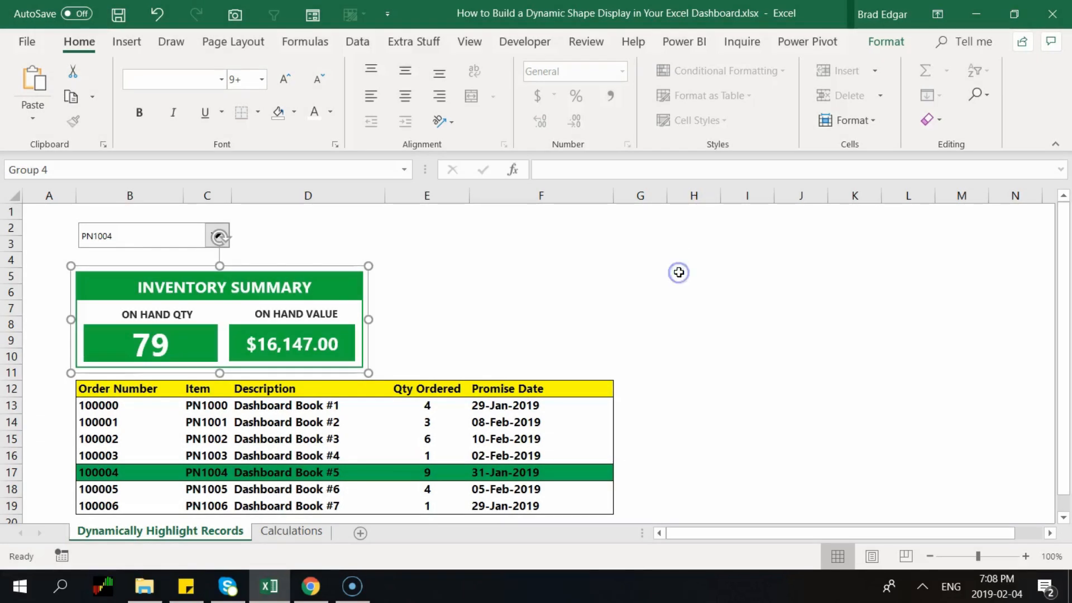
pyautogui.click(678, 273)
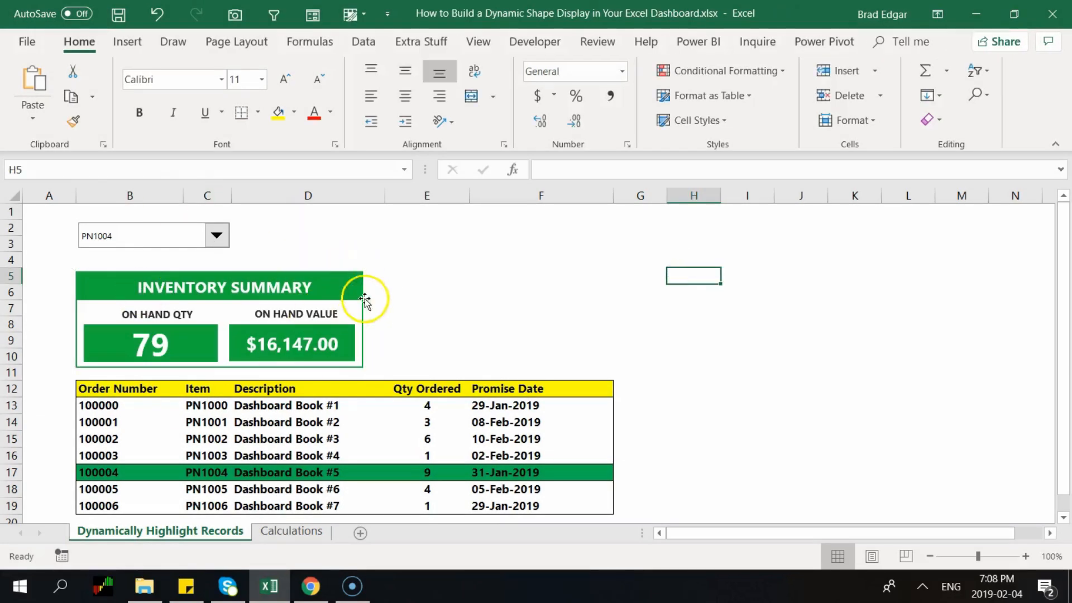
pyautogui.moveTo(335, 280); pyautogui.dragTo(335, 283)
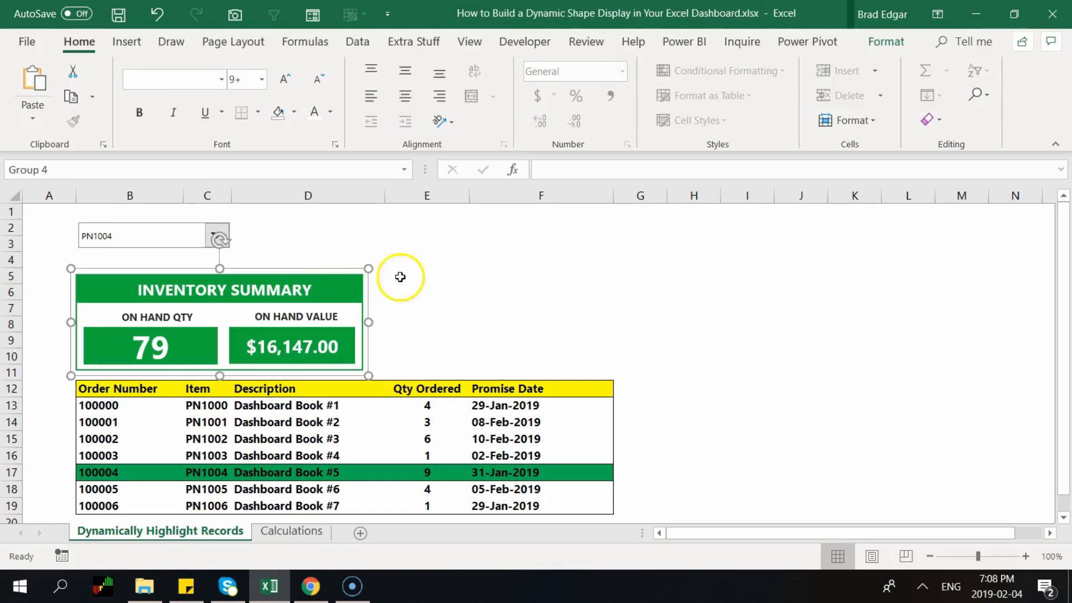
pyautogui.hotkey('ctrl', 'z')
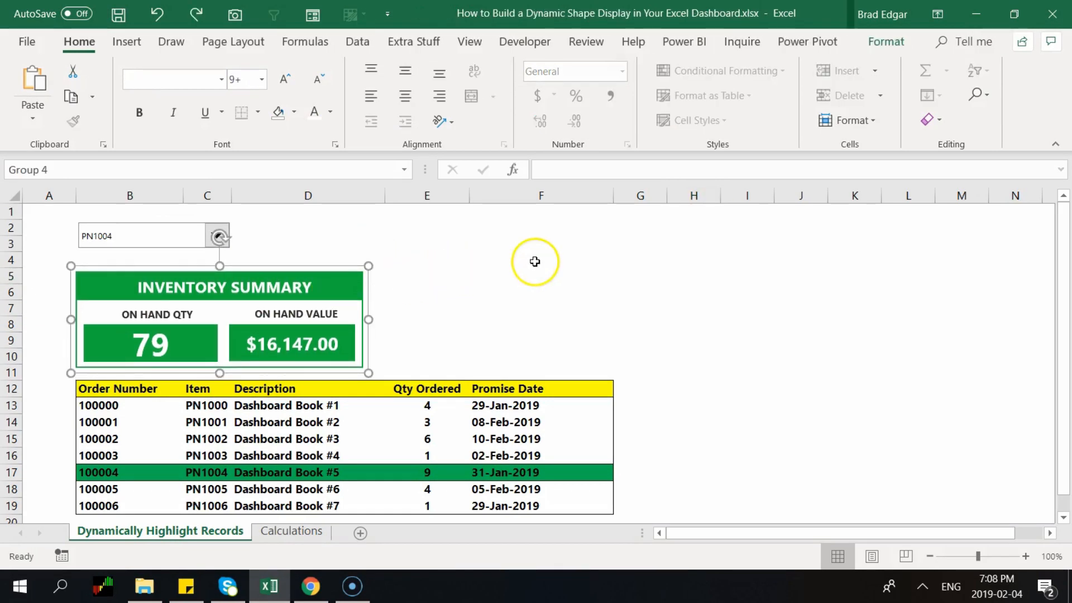
pyautogui.click(553, 258)
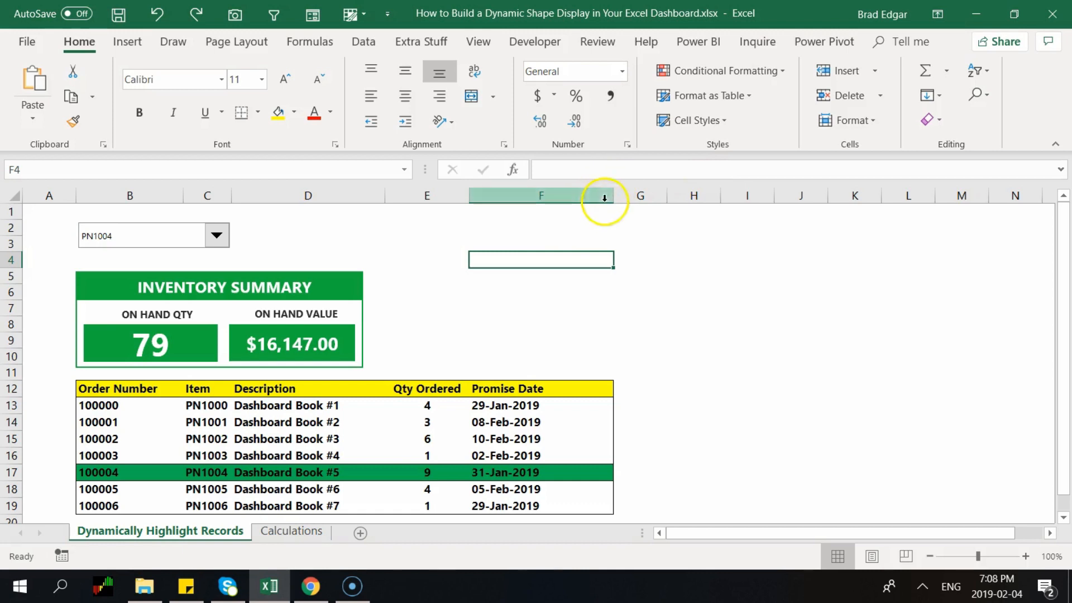
# Protect the sheet with a blank password and default permissions, then test editing cell E6
pyautogui.click(606, 43)
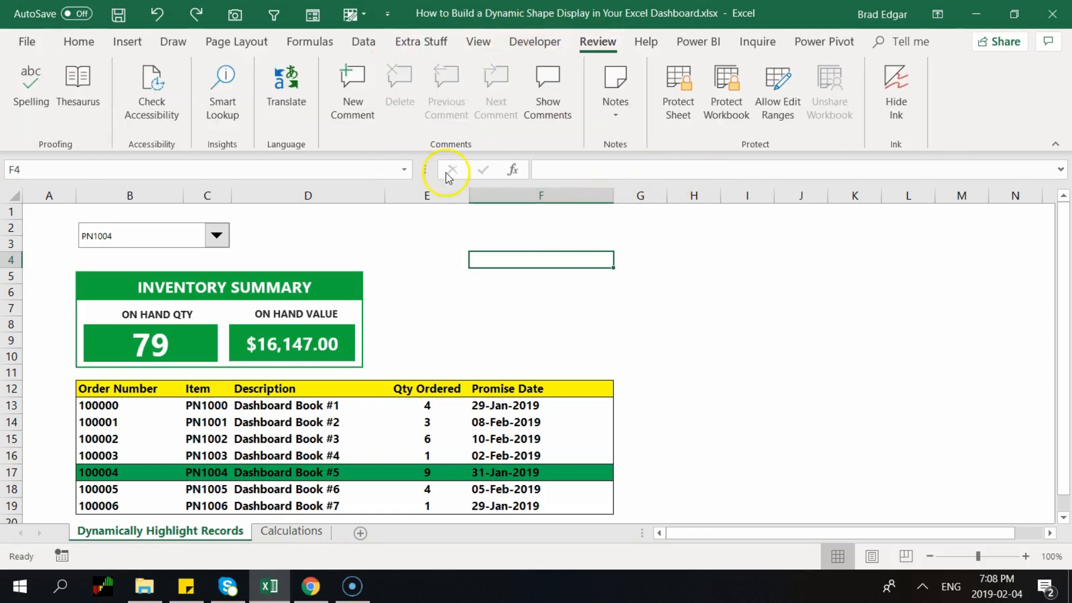
pyautogui.click(674, 105)
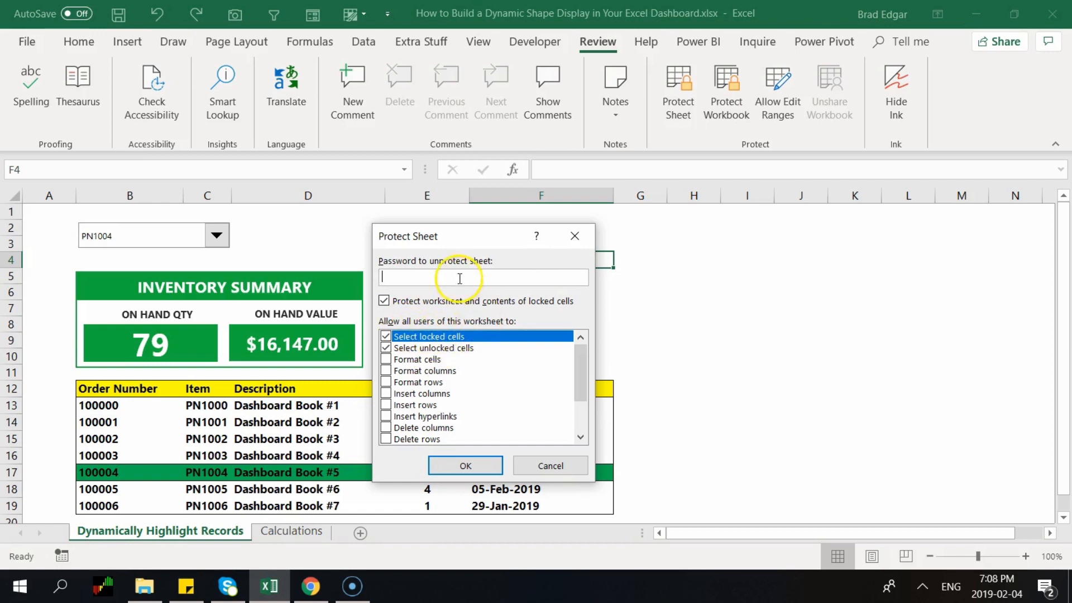
pyautogui.click(483, 468)
pyautogui.click(442, 290)
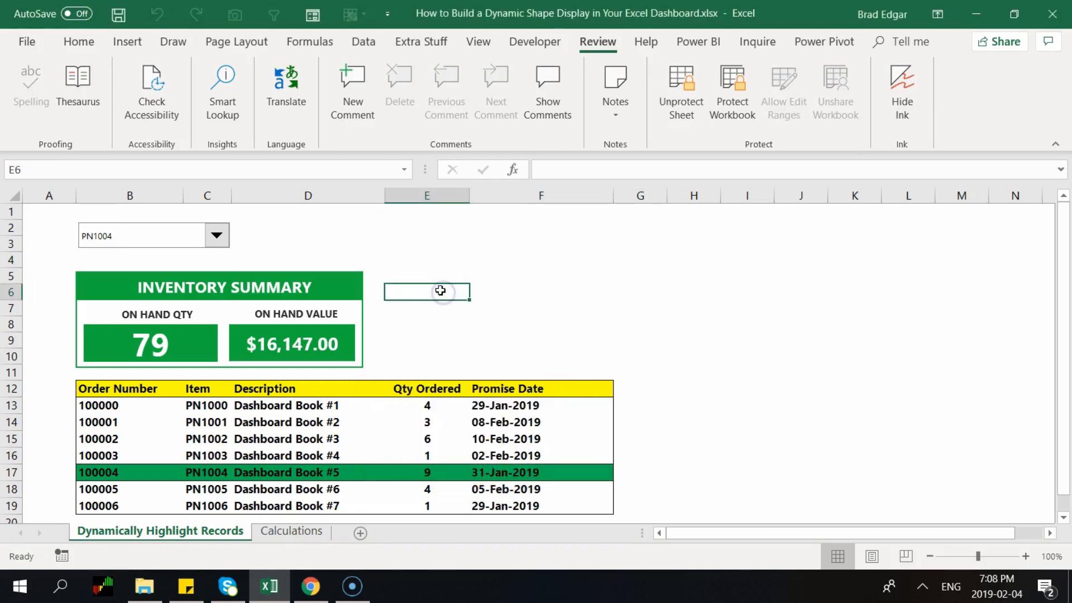
pyautogui.doubleClick(440, 291)
# Dismiss the protected-sheet warning and pick parts PN1000, then PN1003, from the drop-down
pyautogui.click(542, 338)
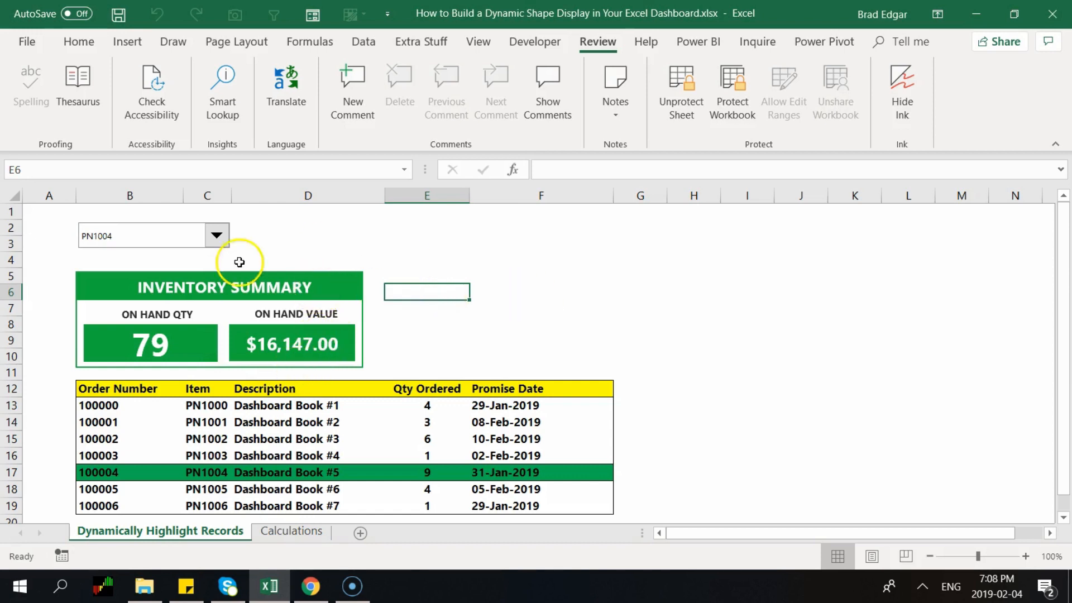
pyautogui.click(217, 235)
pyautogui.click(164, 250)
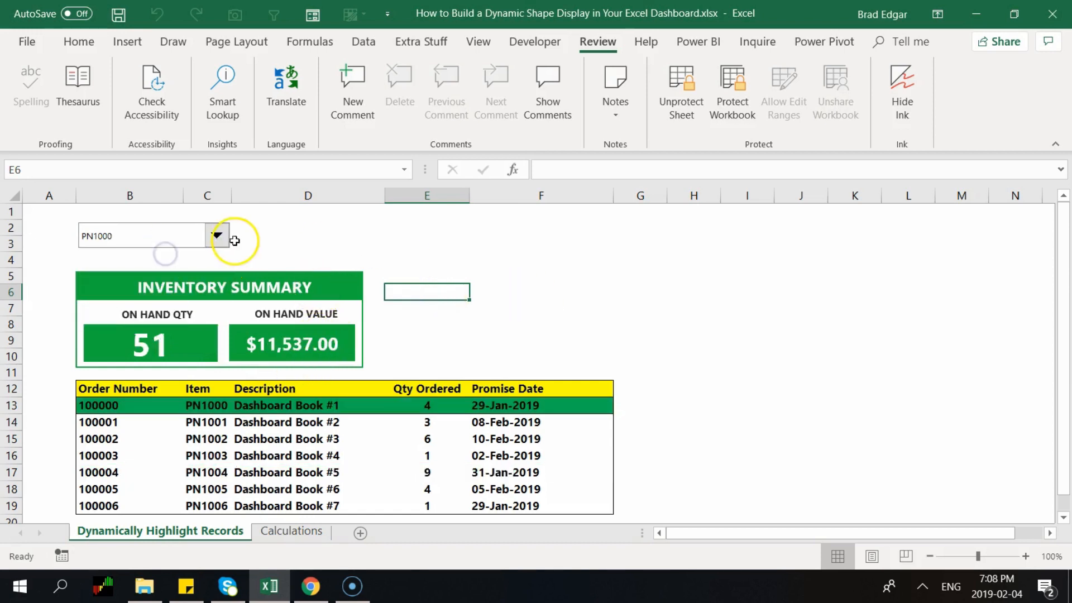
pyautogui.click(218, 235)
pyautogui.click(155, 287)
# Select cell E13, then switch the part drop-down to PN1001
pyautogui.click(400, 406)
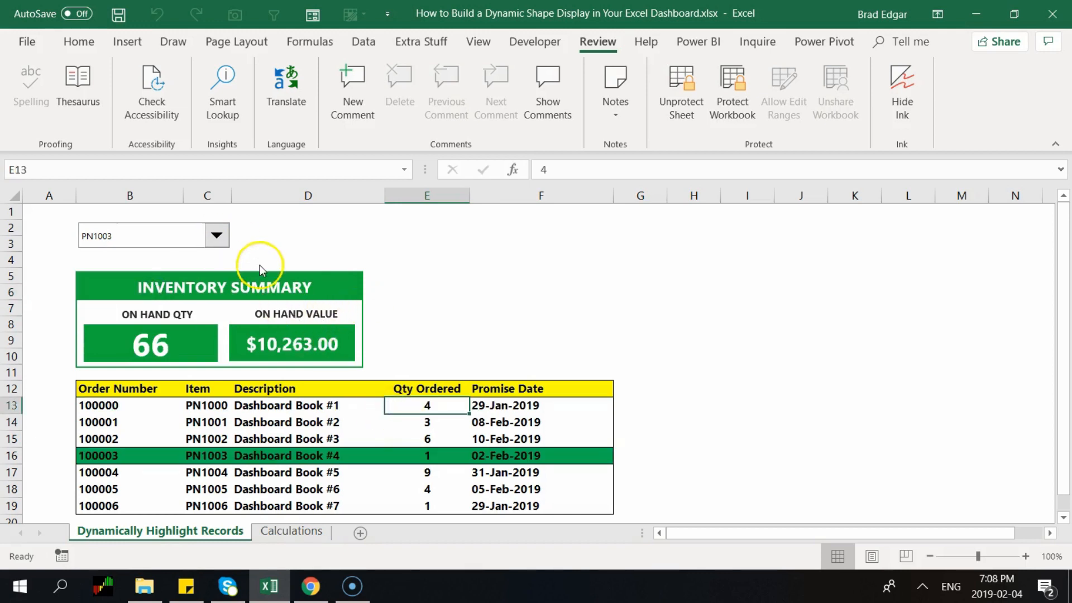
pyautogui.click(145, 334)
pyautogui.click(145, 306)
pyautogui.click(153, 297)
pyautogui.click(154, 297)
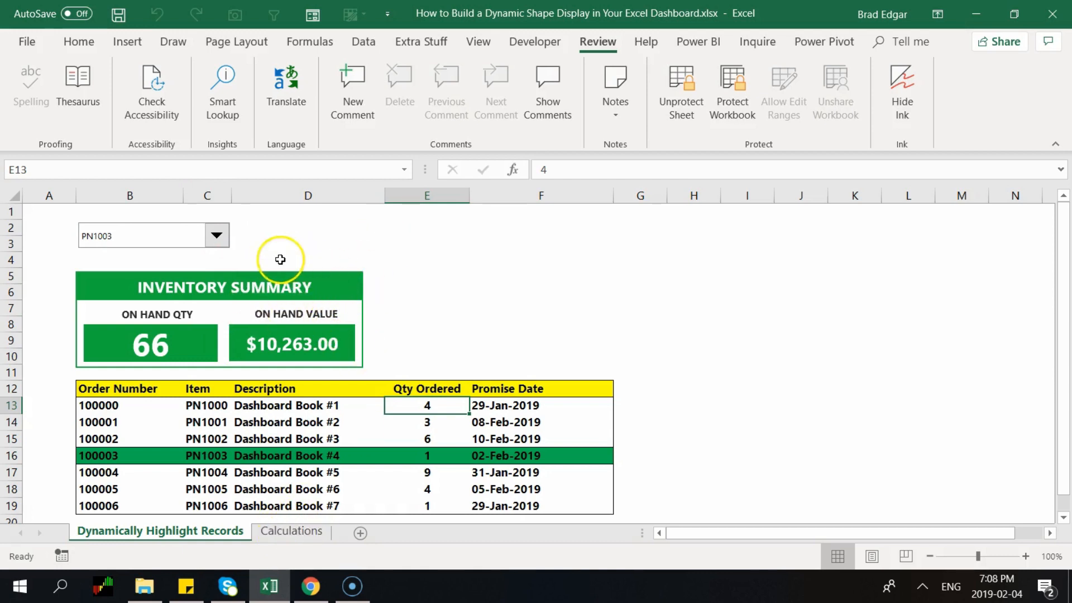
pyautogui.click(220, 235)
pyautogui.click(152, 265)
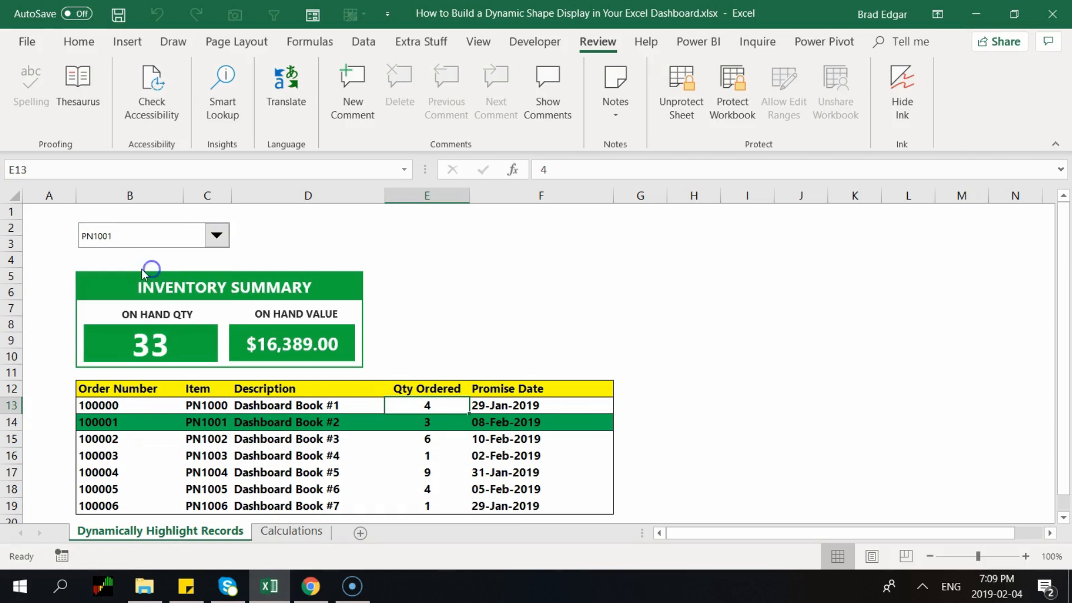